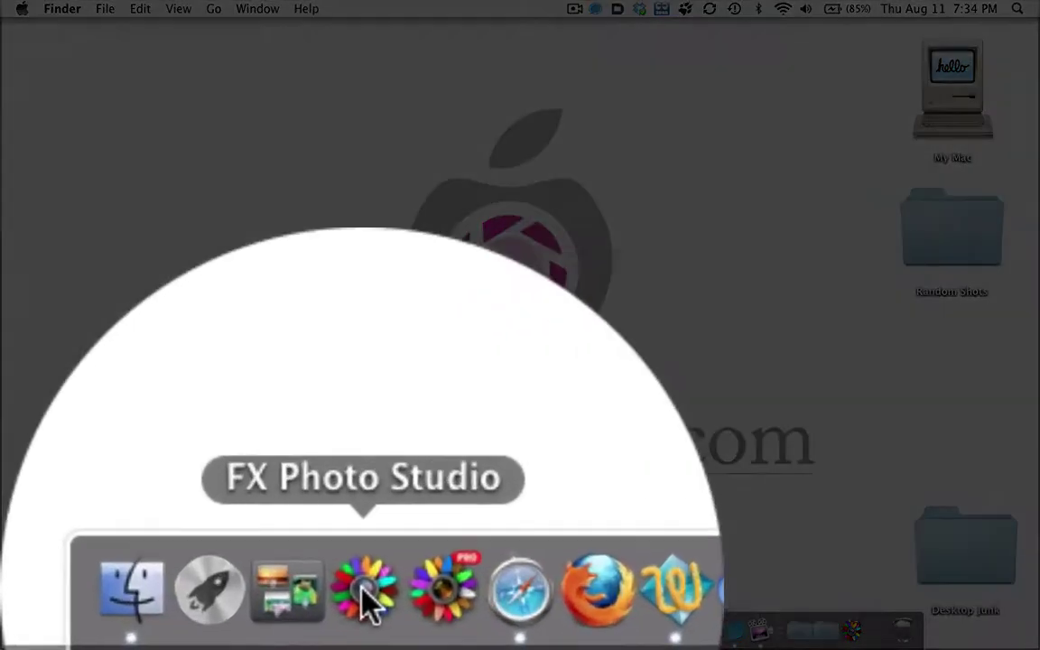
# Launch FX Photo Studio from its Dock icon.
pyautogui.click(214, 630)
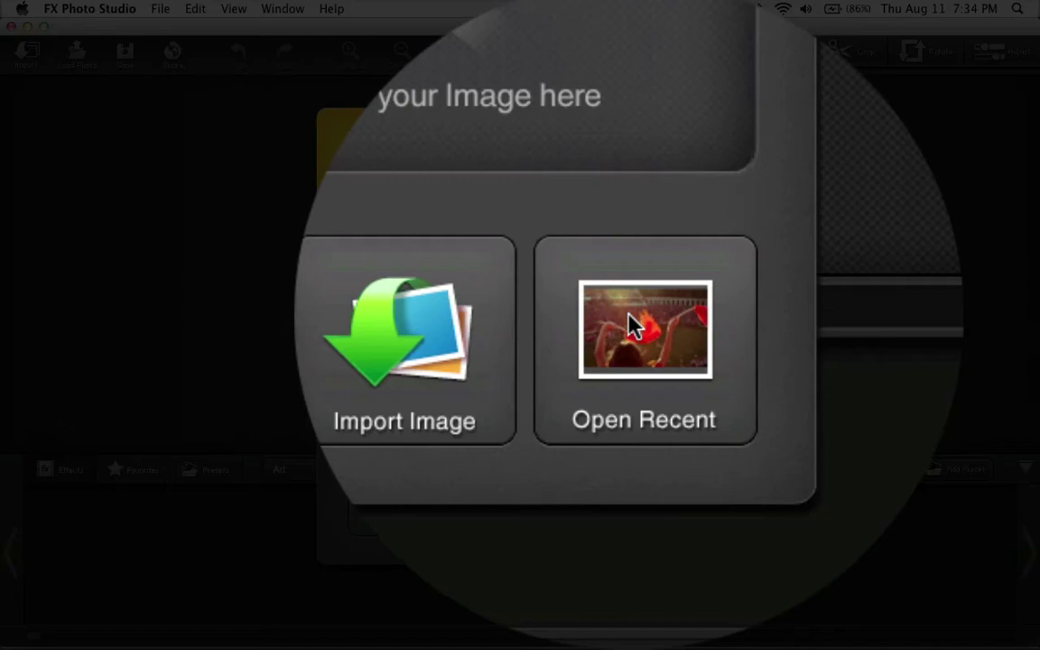
# Reopen the most recent cheering-fan photo and switch the editor to full-screen view.
pyautogui.click(632, 325)
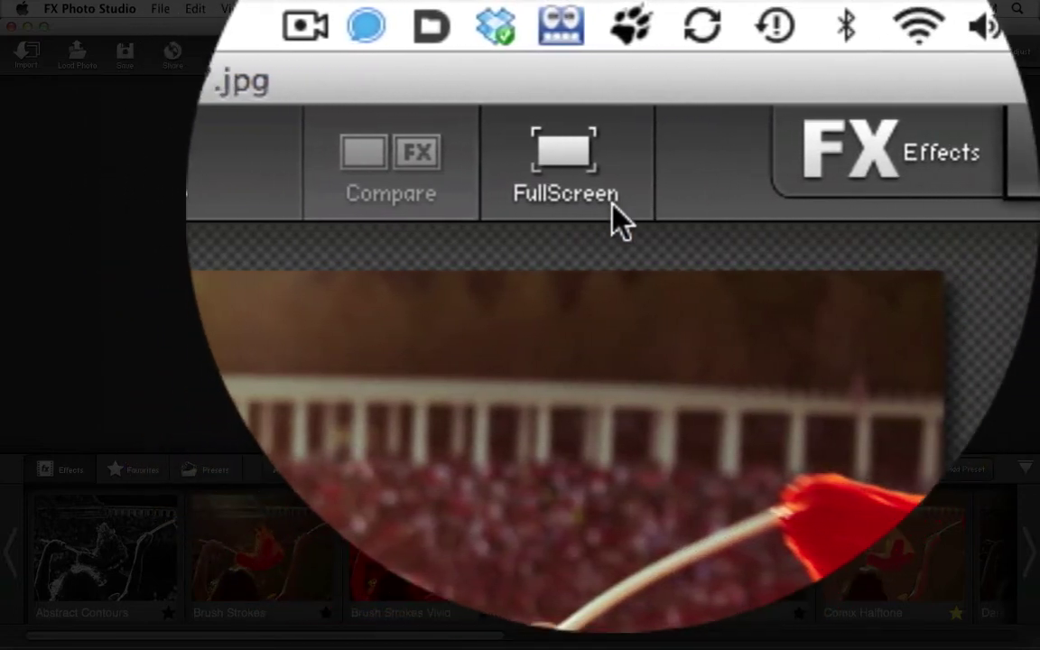
pyautogui.click(614, 176)
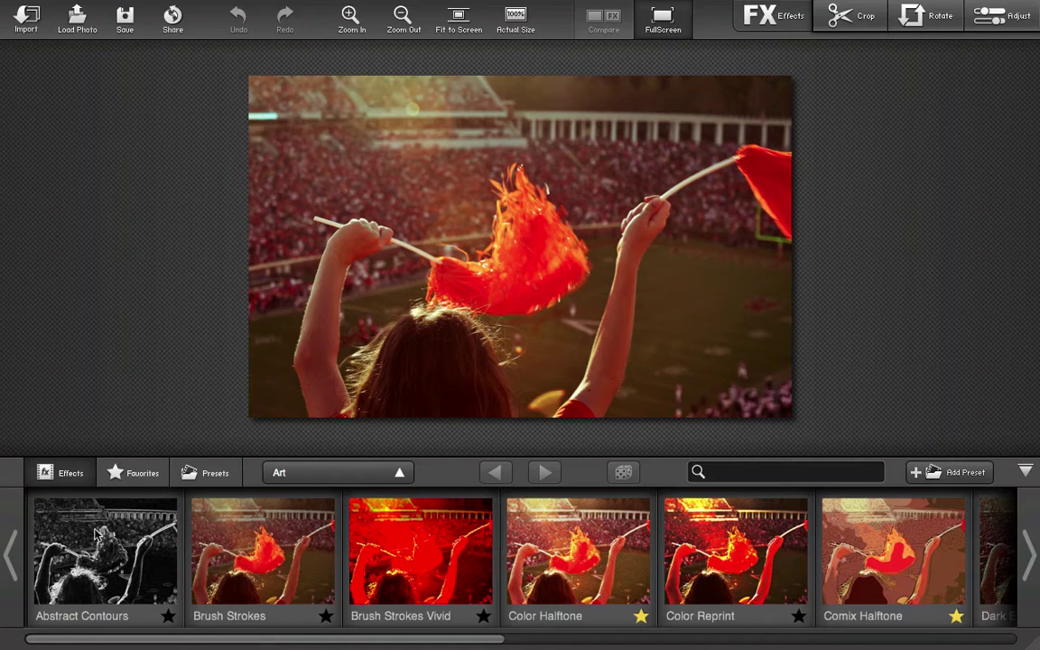
# Switch the effect category from Art to All Effects and scroll the strip to B&W&Red Comics.
pyautogui.hscroll(3, 127, 562)
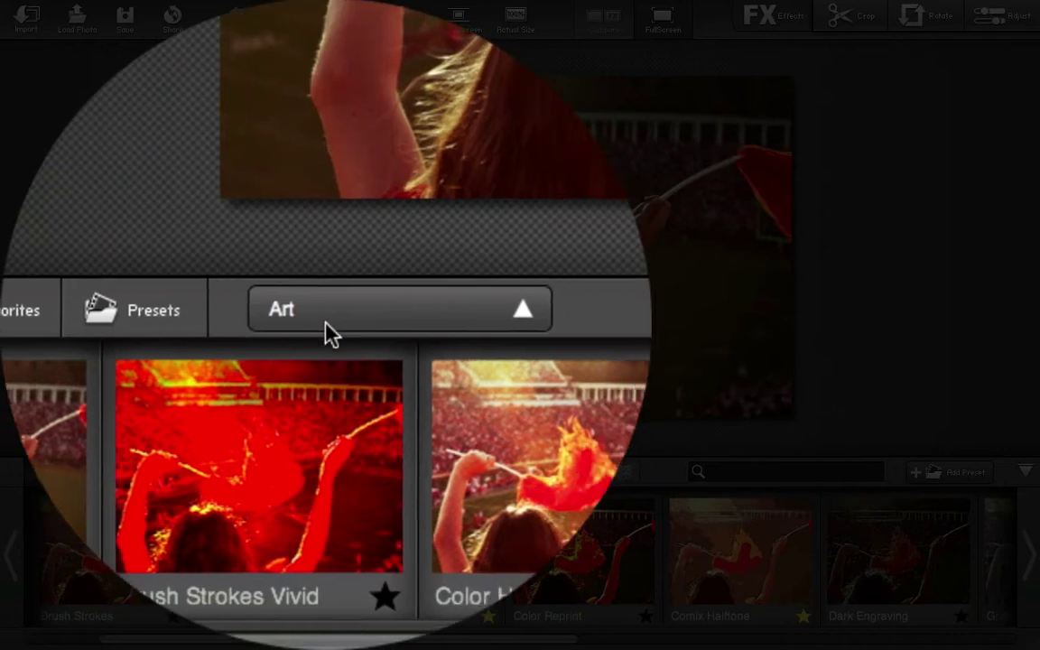
pyautogui.click(327, 323)
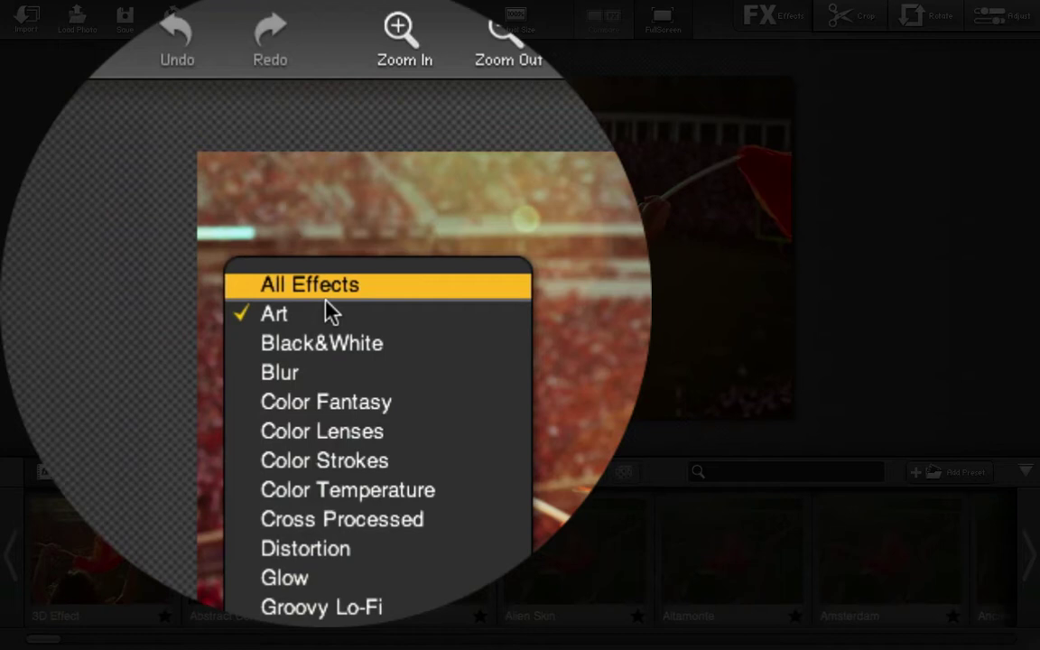
pyautogui.click(325, 289)
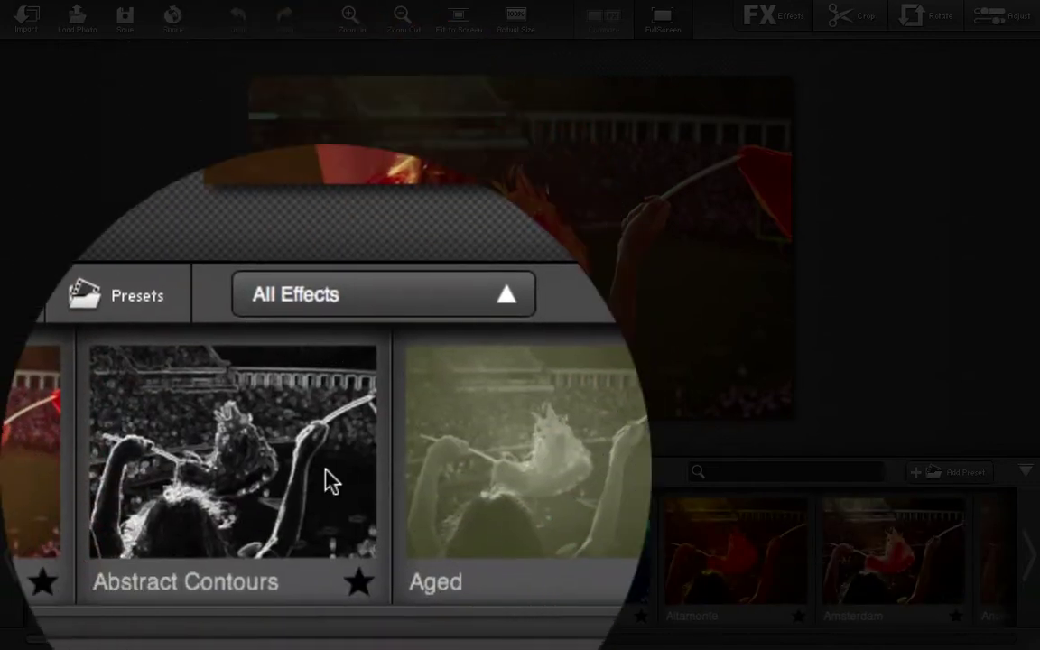
pyautogui.hscroll(3, 330, 481)
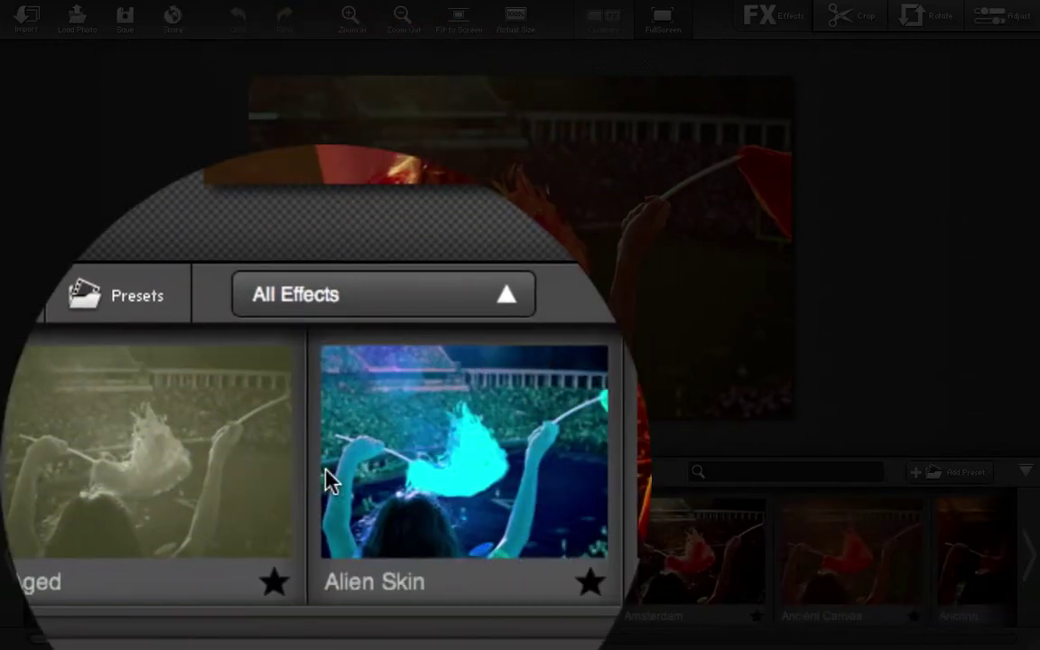
pyautogui.hscroll(4, 329, 481)
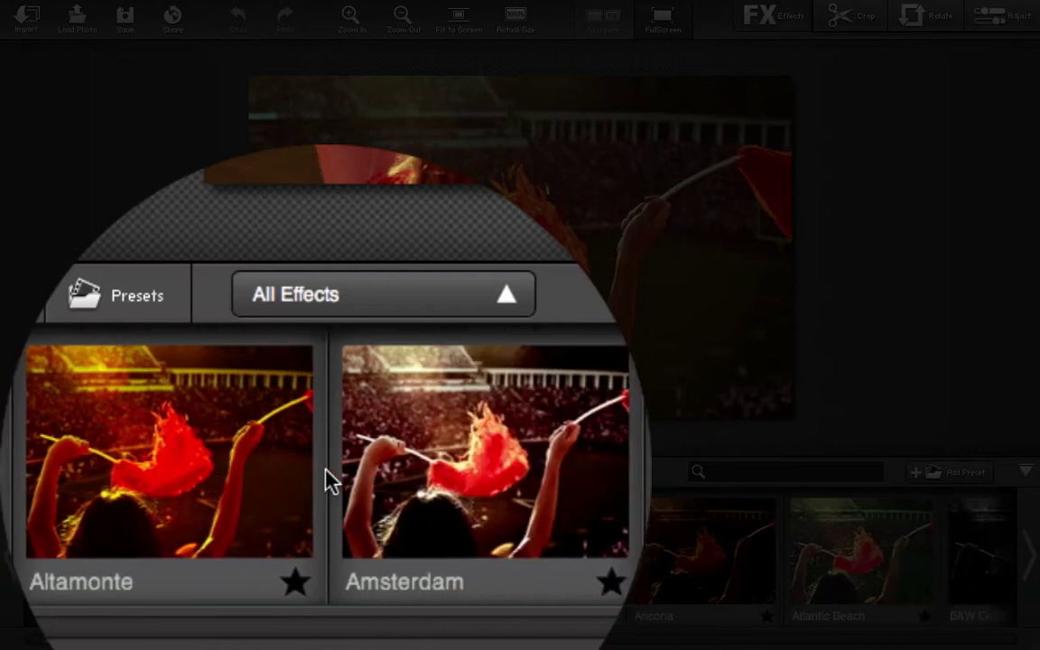
pyautogui.hscroll(3, 330, 482)
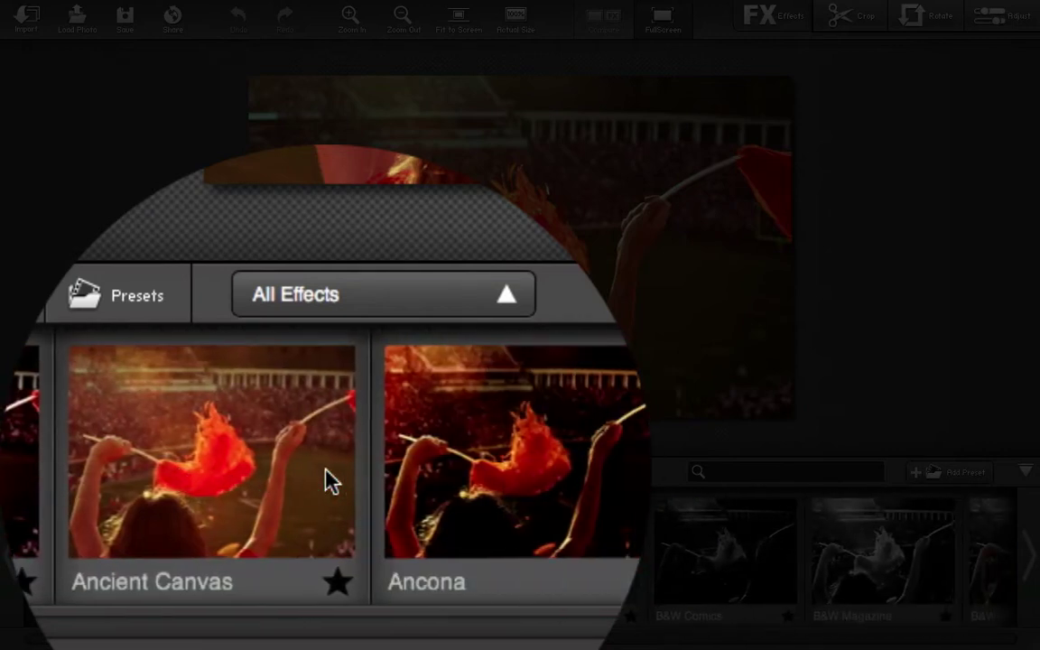
pyautogui.hscroll(3, 330, 481)
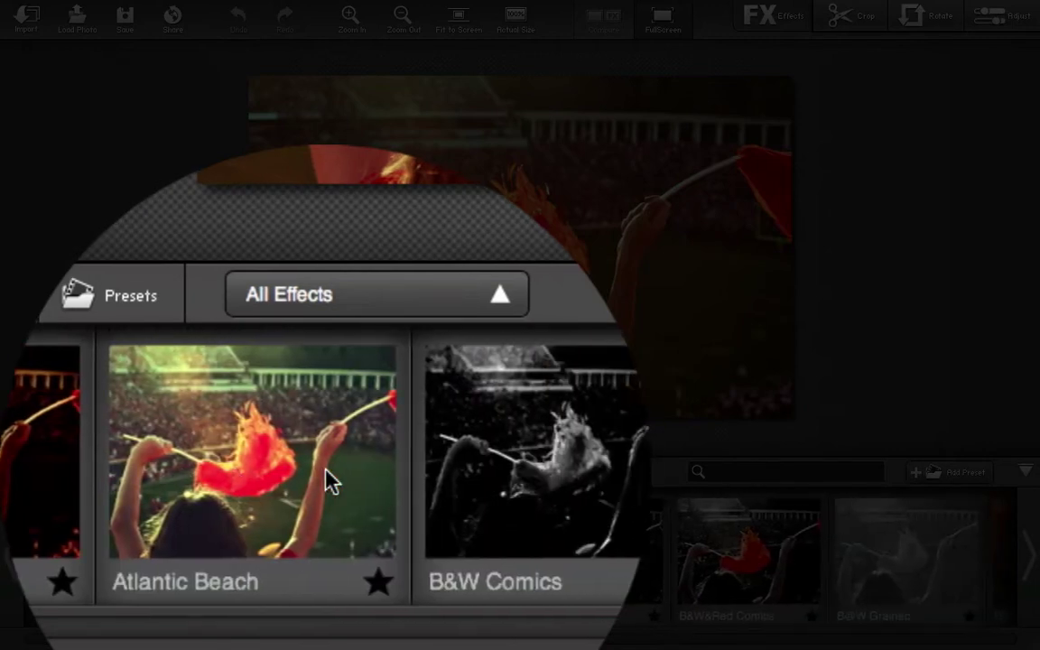
pyautogui.hscroll(2, 329, 481)
pyautogui.hscroll(2, 330, 482)
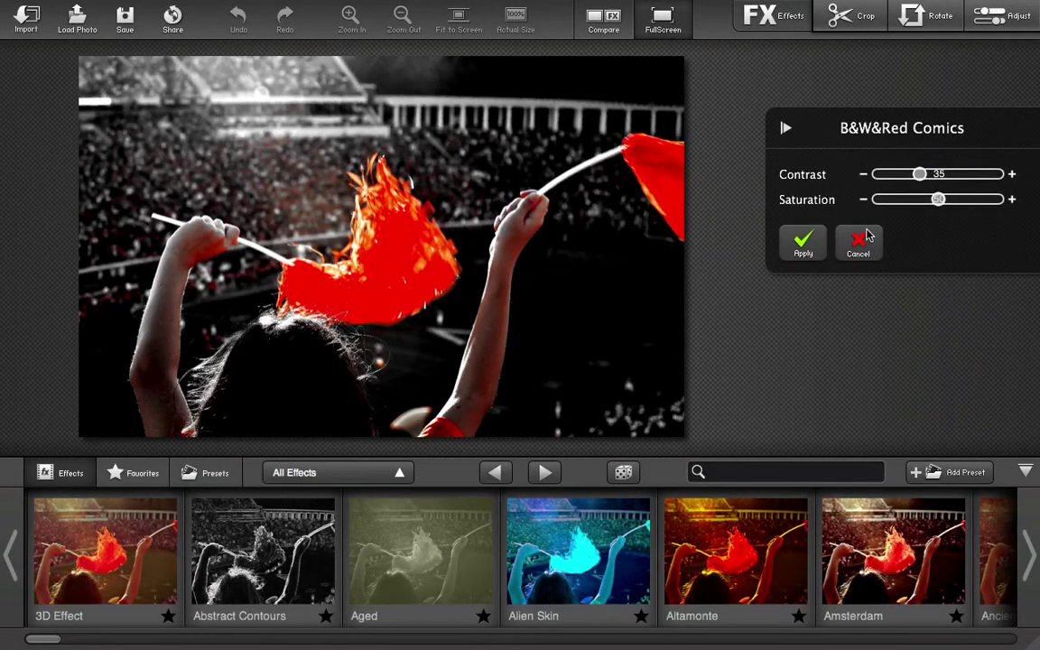
# Cancel the B&W&Red Comics preview, star Amsterdam as a favourite, and show only Favorites.
pyautogui.click(864, 236)
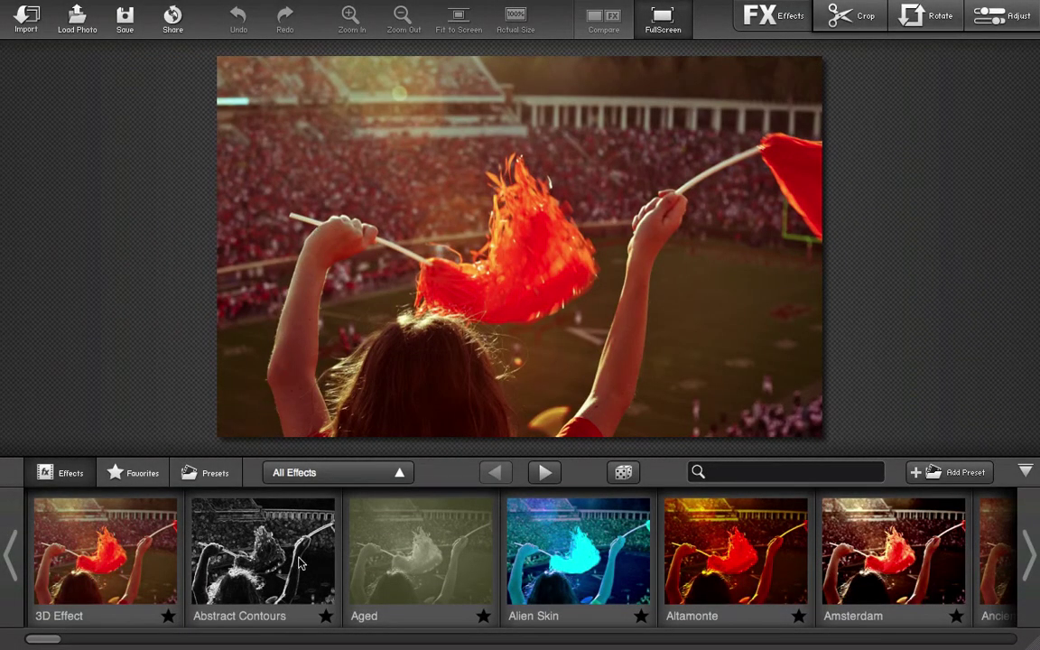
pyautogui.hscroll(2, 304, 575)
pyautogui.hscroll(4, 397, 532)
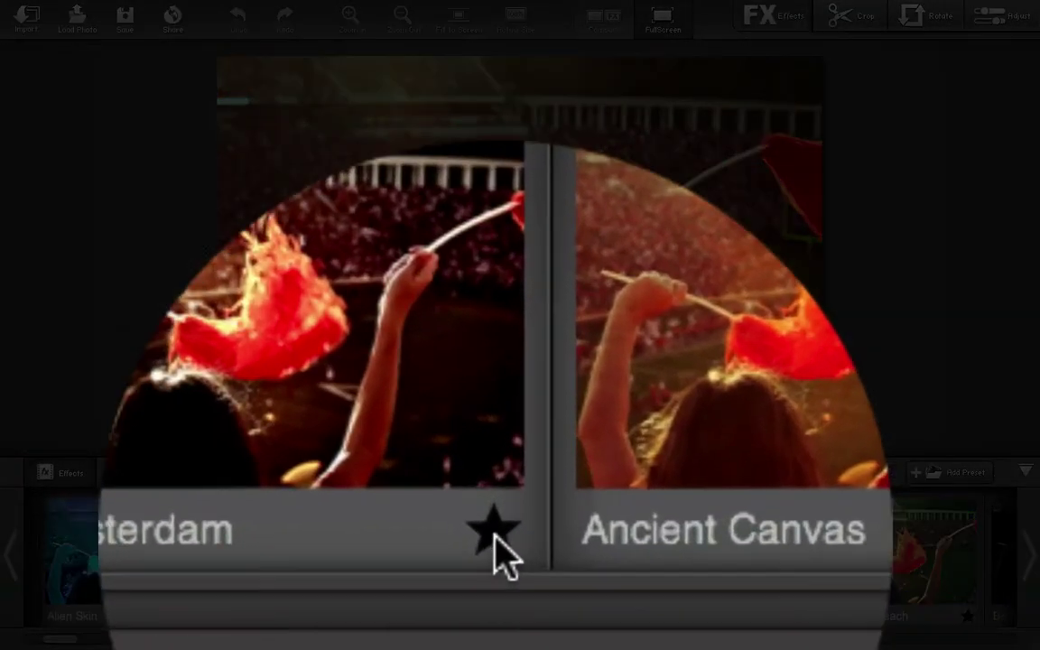
pyautogui.click(495, 617)
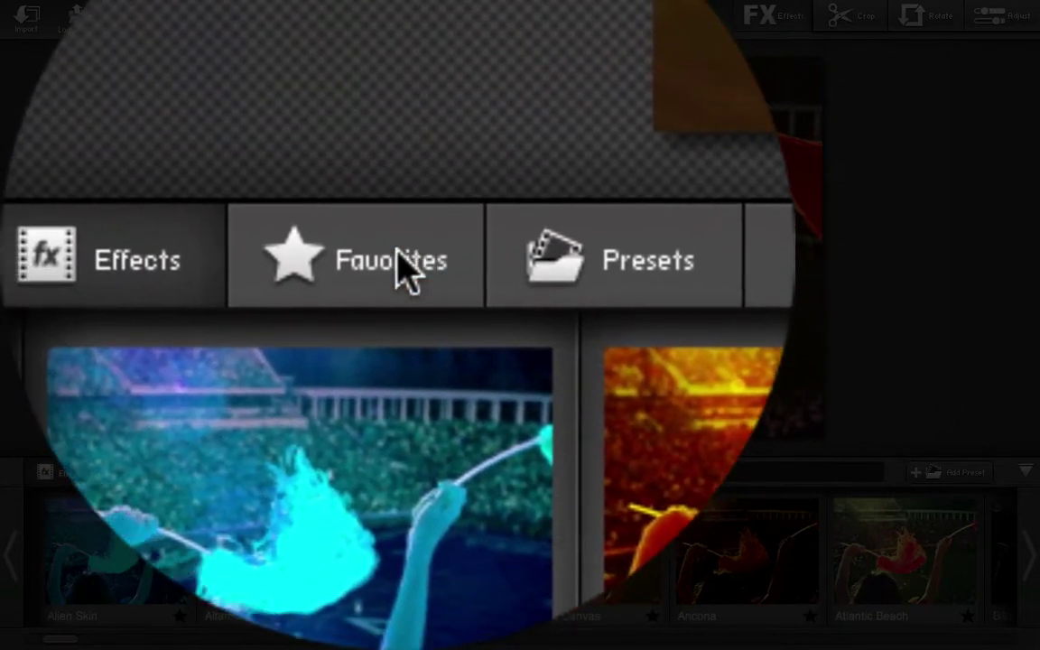
pyautogui.click(406, 269)
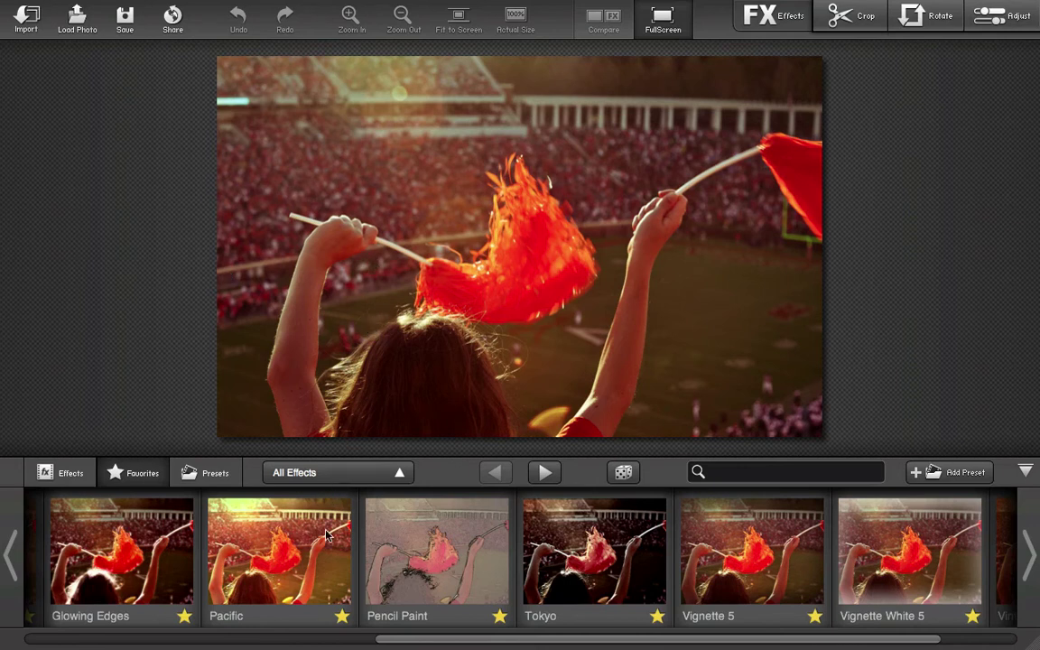
# Apply Pencil Paint to the fan photo with Edges about 55 and Amount 56.
pyautogui.hscroll(-1, 327, 543)
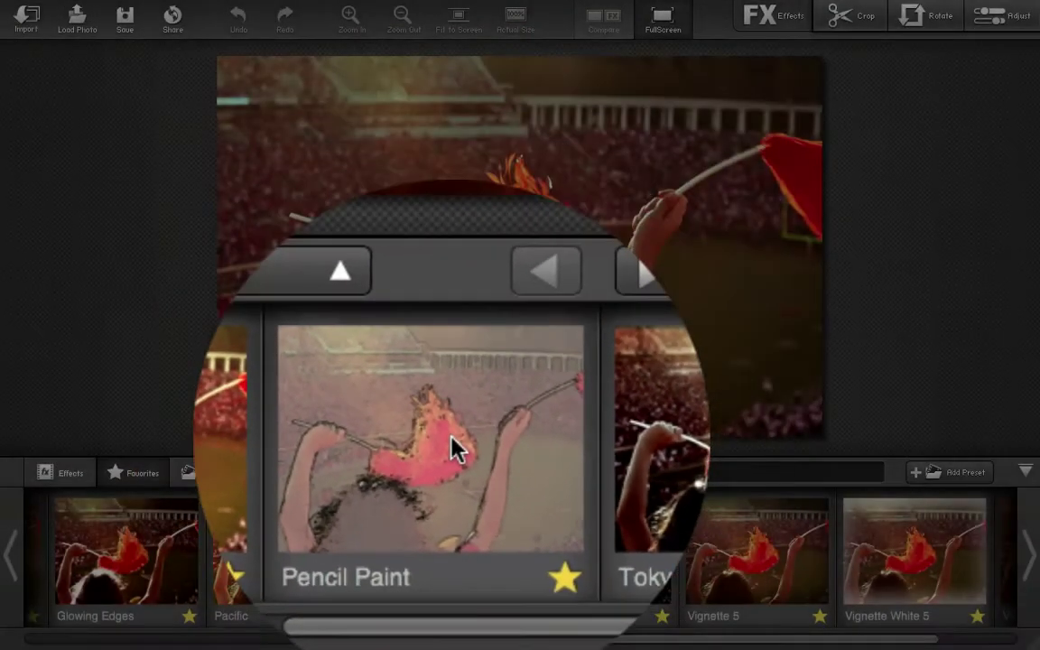
pyautogui.click(452, 551)
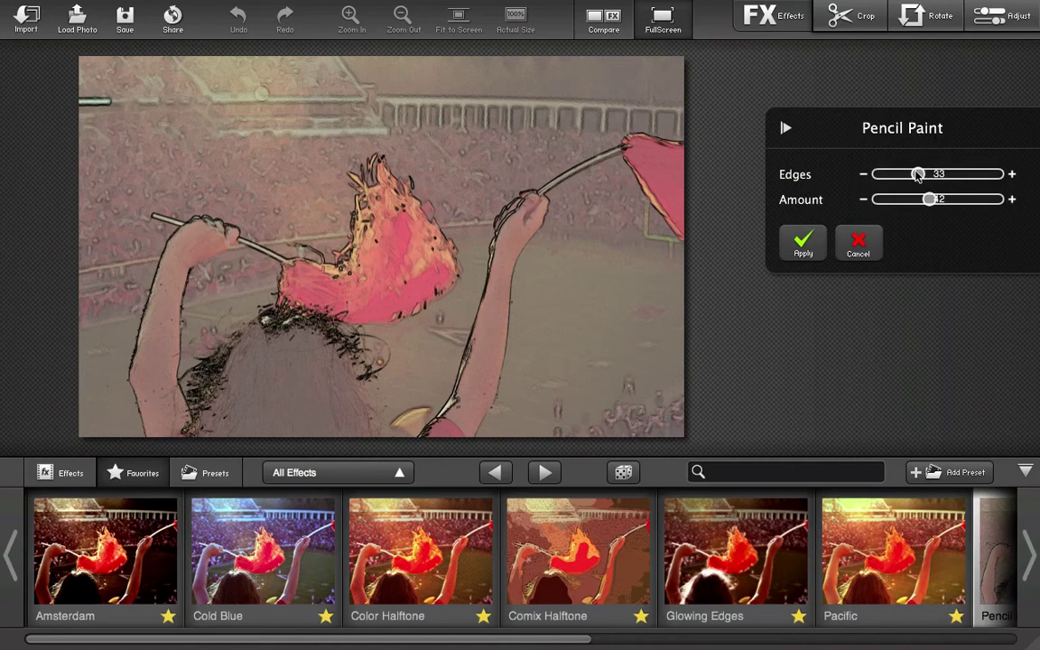
pyautogui.moveTo(917, 174); pyautogui.dragTo(945, 175)
pyautogui.moveTo(822, 392)
pyautogui.mouseDown()
pyautogui.moveTo(790, 388)
pyautogui.moveTo(817, 387)
pyautogui.mouseUp()
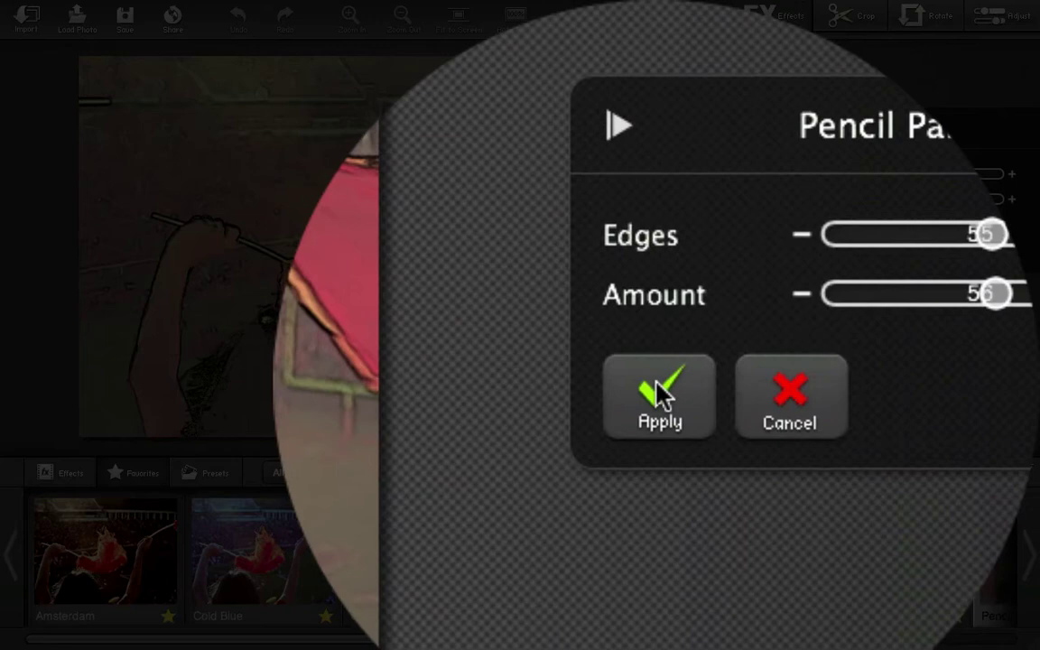
pyautogui.click(803, 242)
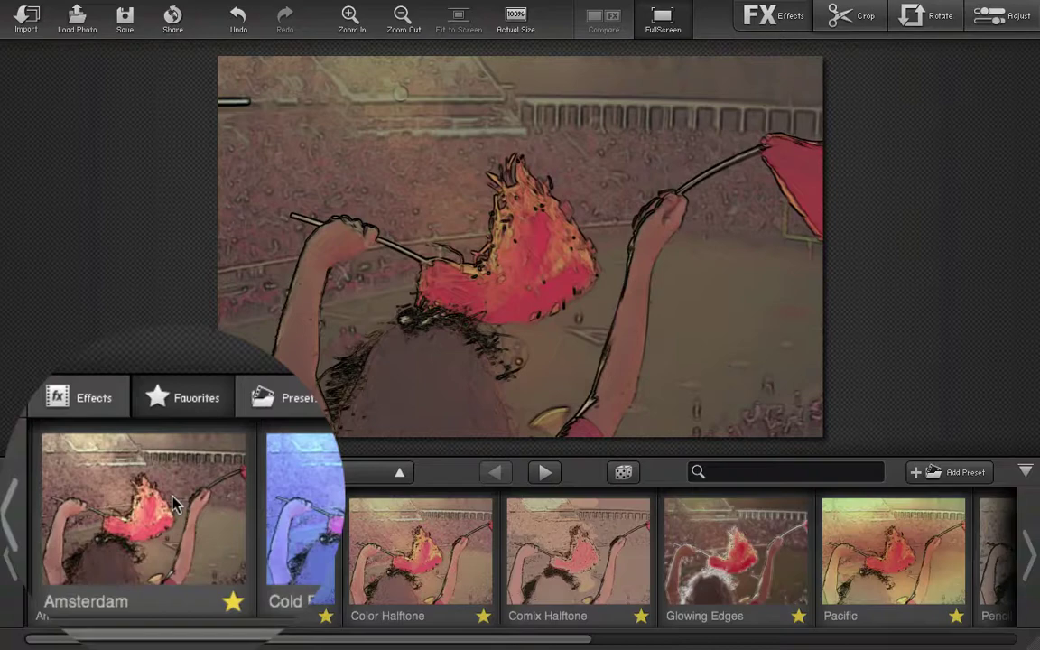
# Apply Amsterdam over the painted photo with Contrast raised from 27 to about 45.
pyautogui.click(127, 546)
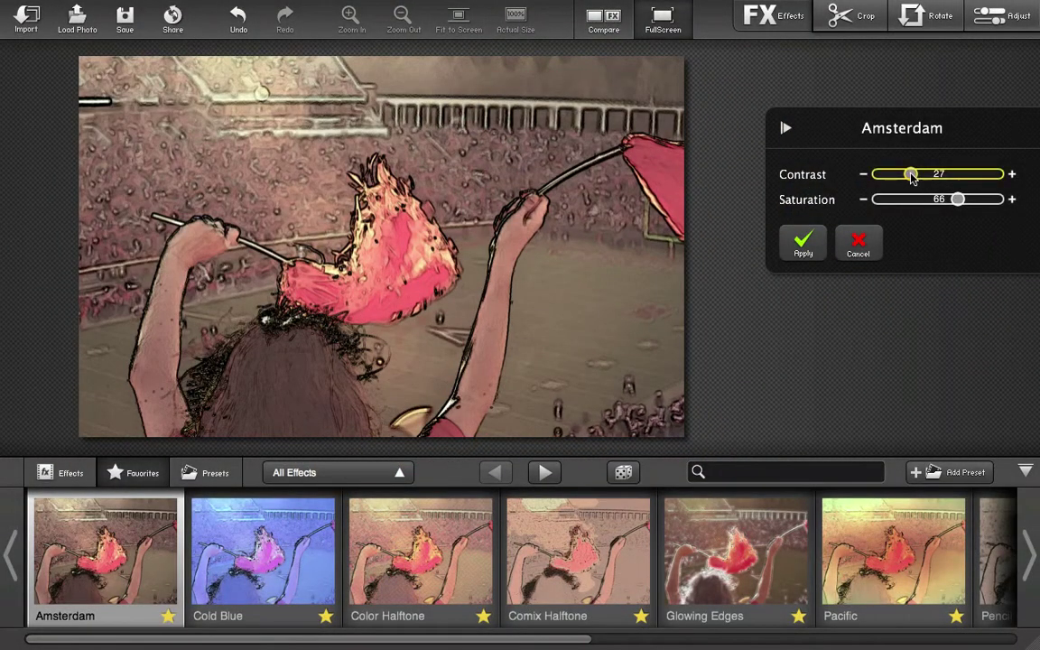
pyautogui.moveTo(912, 177); pyautogui.dragTo(935, 178)
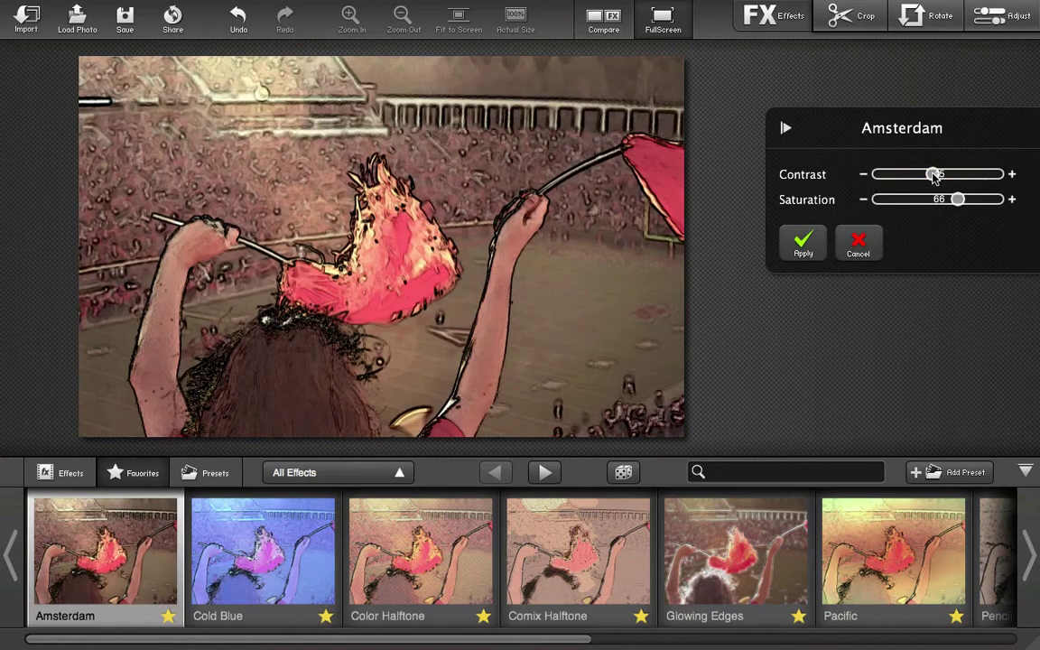
pyautogui.click(791, 251)
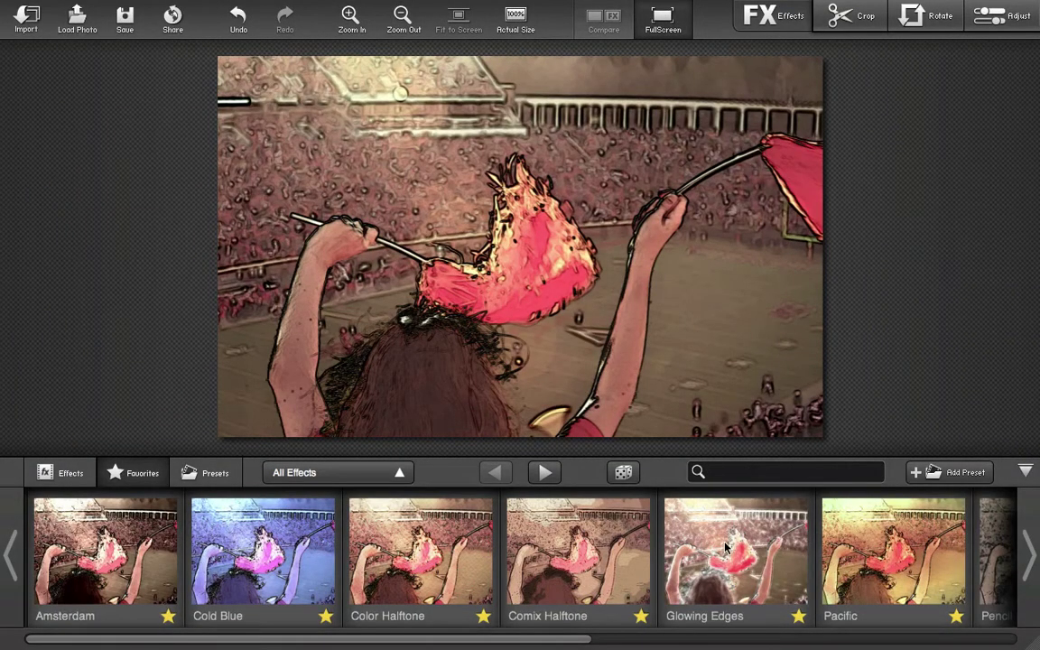
pyautogui.hscroll(3, 725, 548)
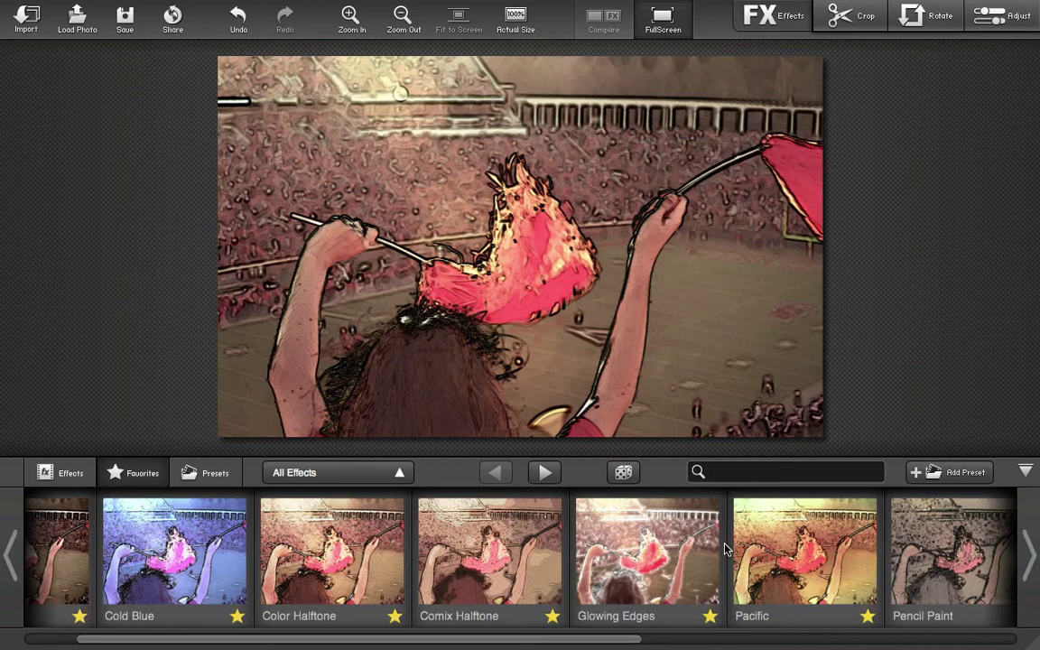
pyautogui.hscroll(6, 725, 548)
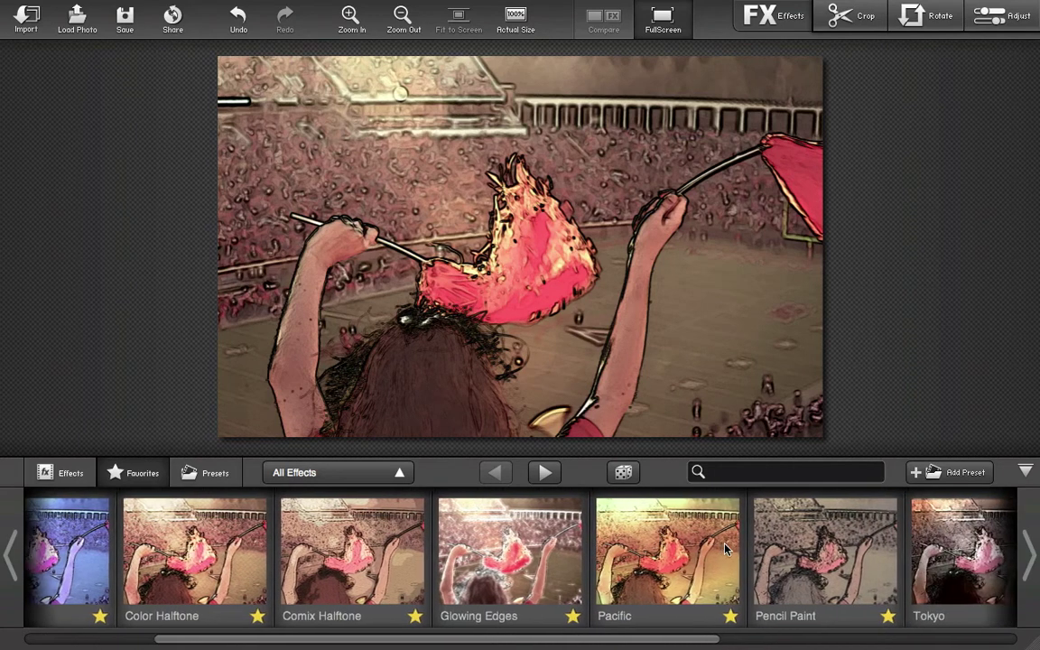
pyautogui.hscroll(6, 726, 549)
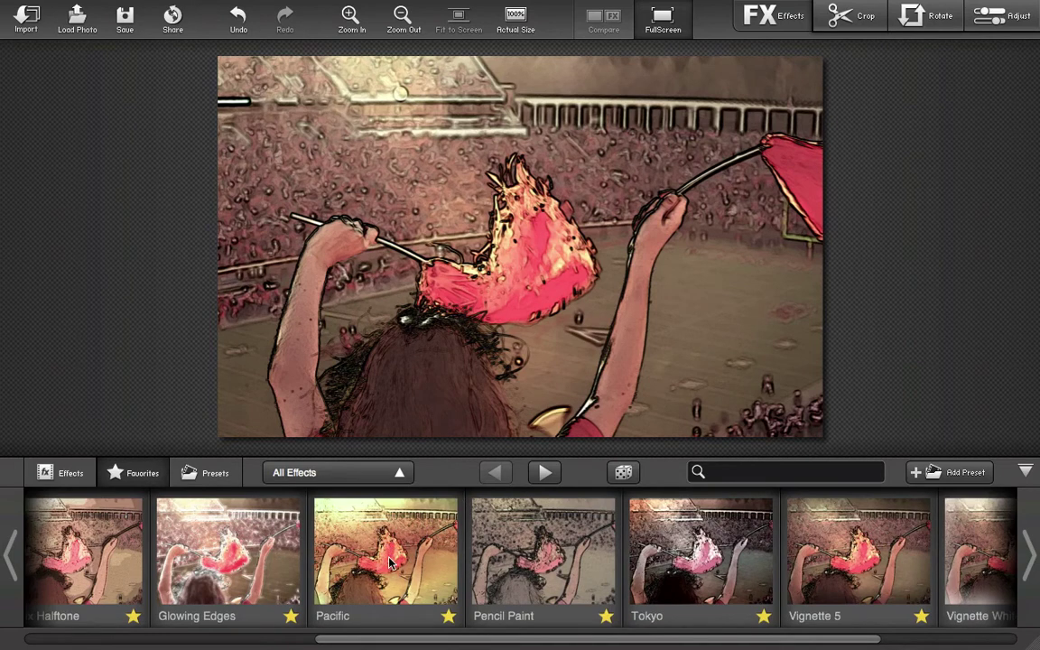
pyautogui.hscroll(3, 390, 563)
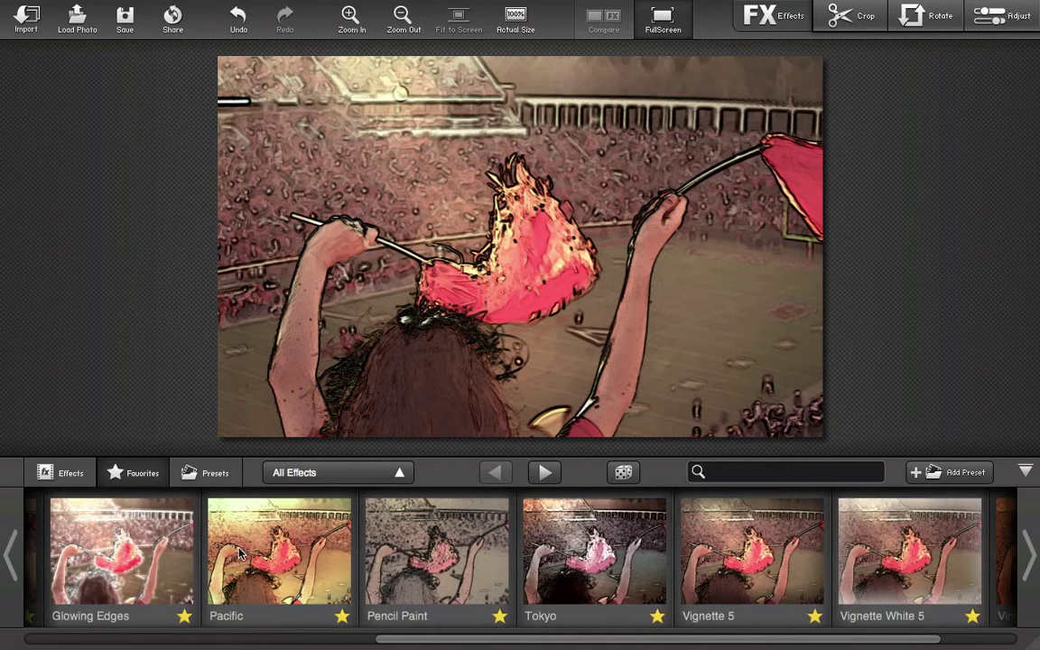
# Apply Pacific at Amount 22 after checking the before/after comparison.
pyautogui.click(265, 561)
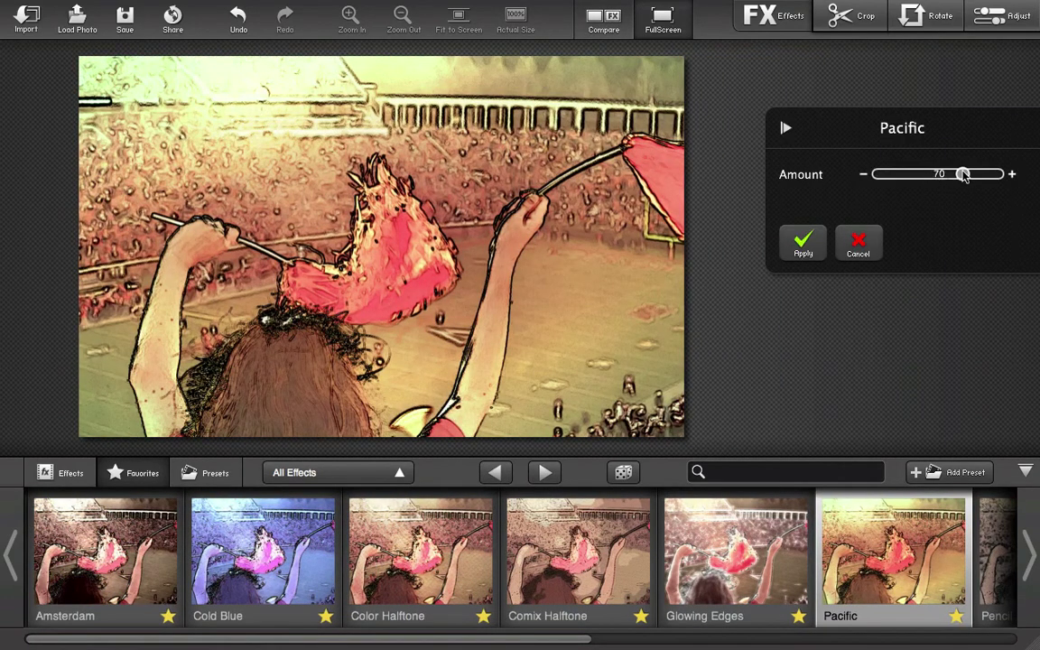
pyautogui.moveTo(961, 177); pyautogui.dragTo(906, 177)
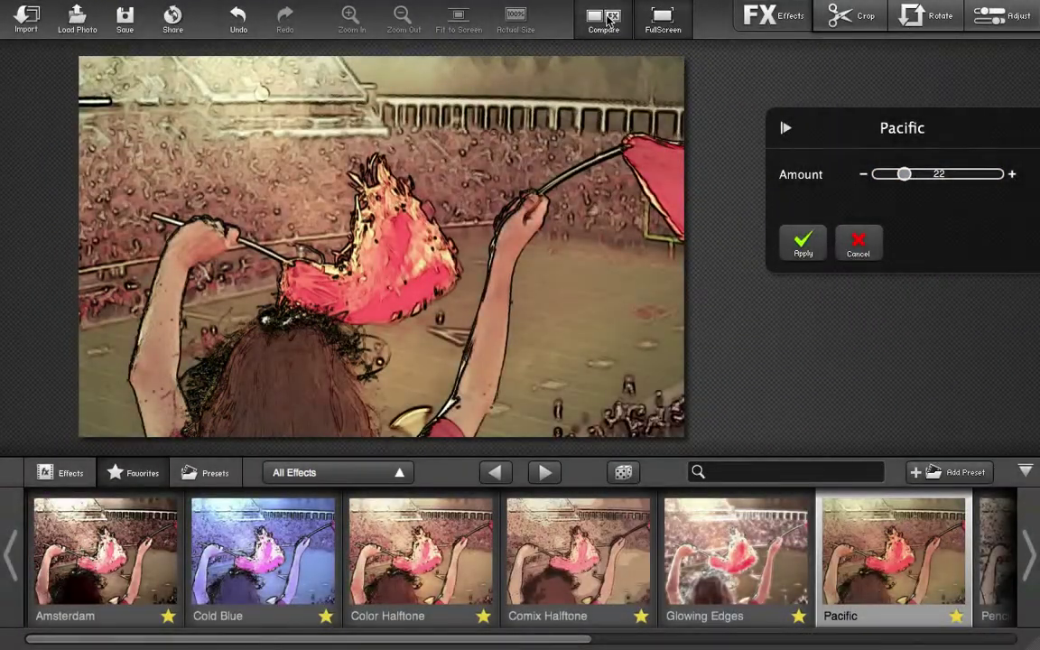
pyautogui.click(605, 18)
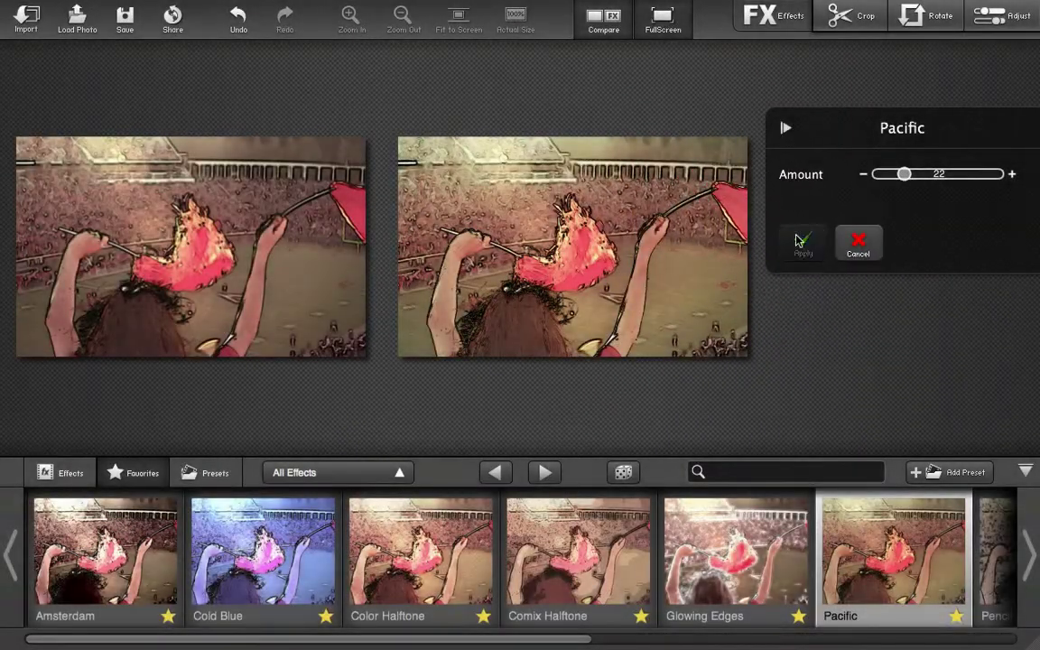
pyautogui.click(800, 241)
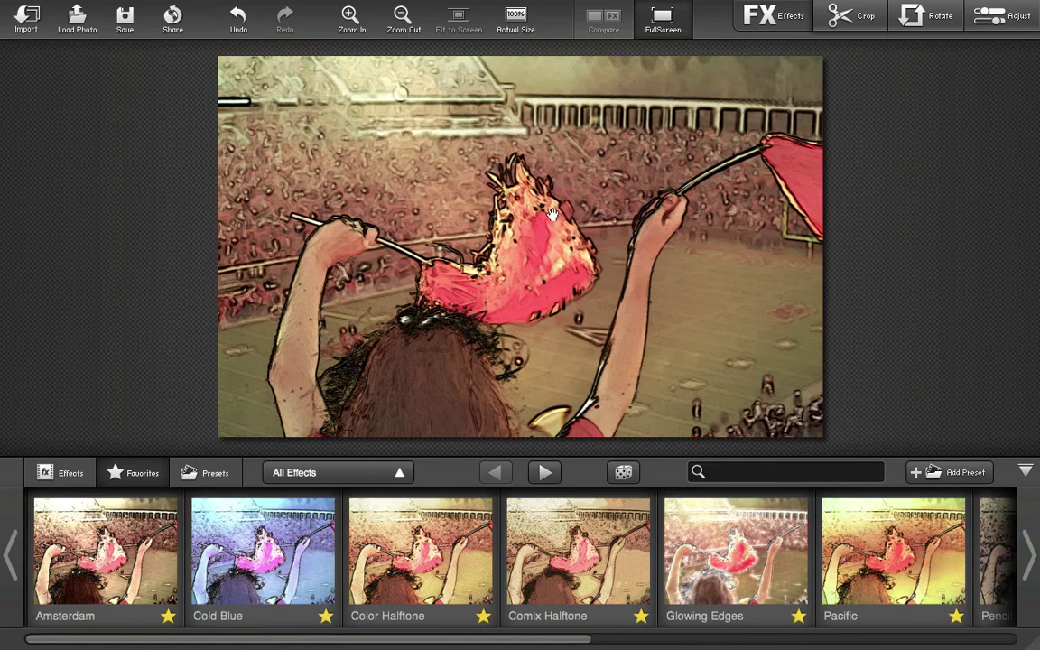
pyautogui.press('Tab')
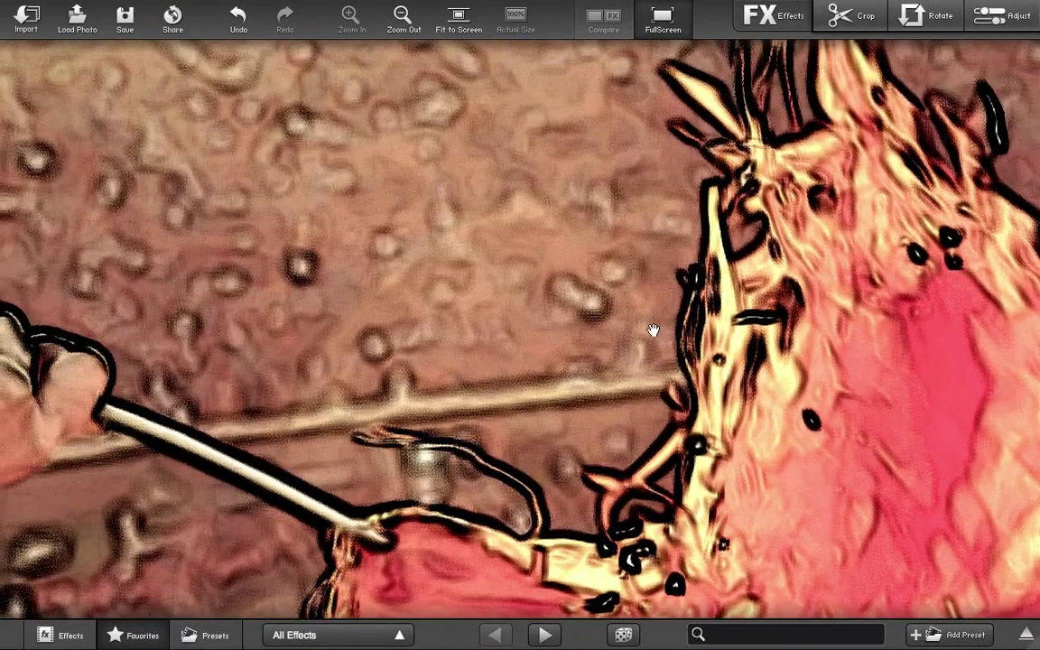
pyautogui.moveTo(266, 263); pyautogui.dragTo(557, 344)
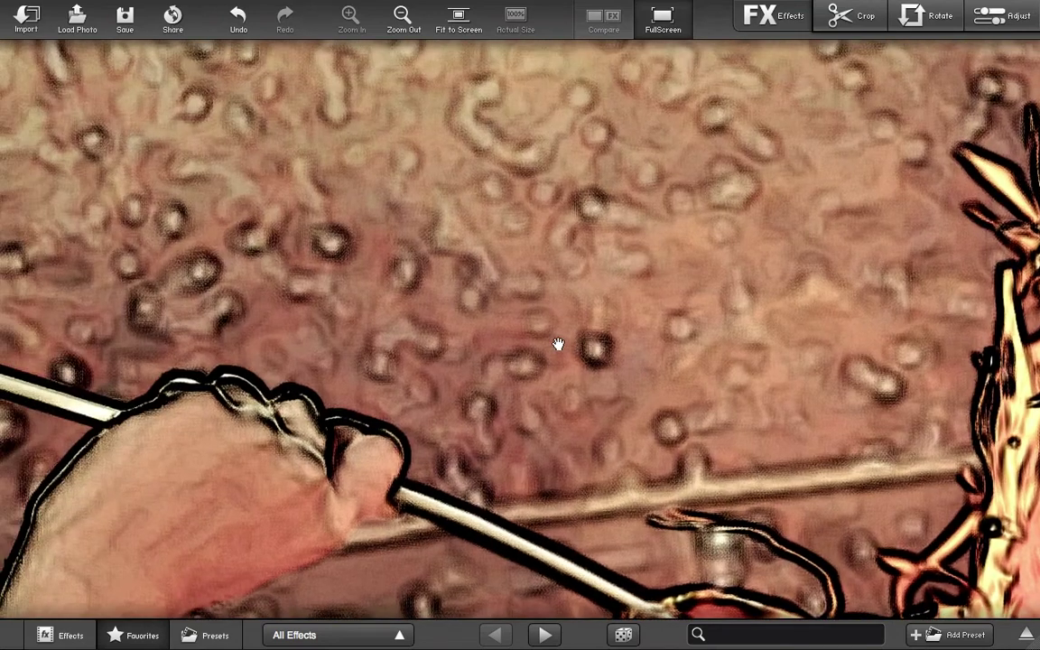
pyautogui.click(664, 32)
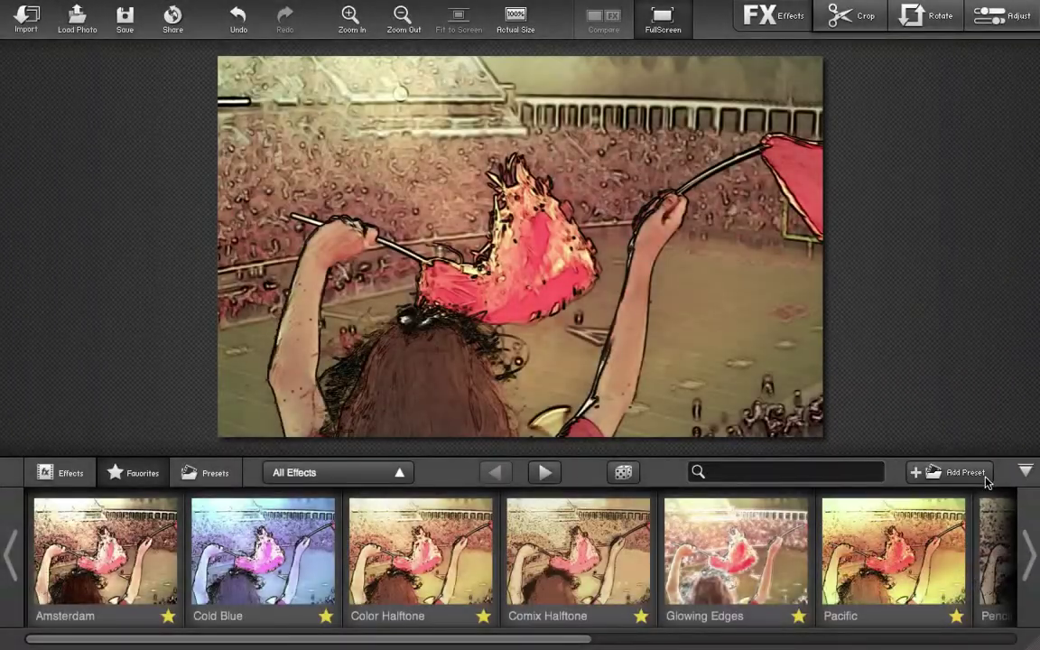
# Create a preset named 'Fun Comic' from the current look and view the Presets list.
pyautogui.click(986, 479)
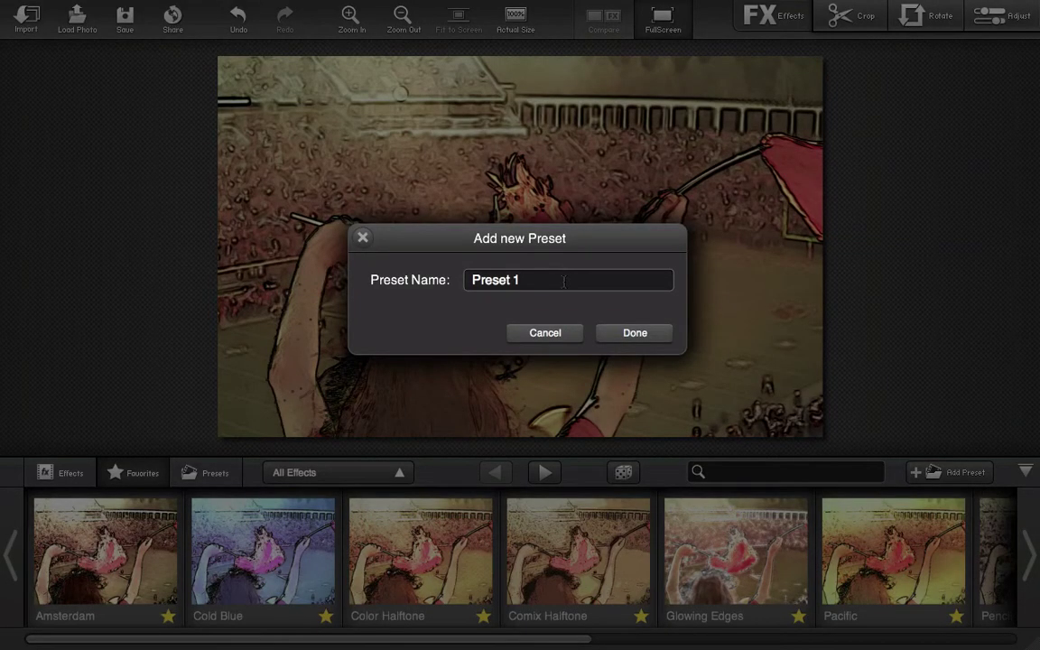
pyautogui.tripleClick(487, 259)
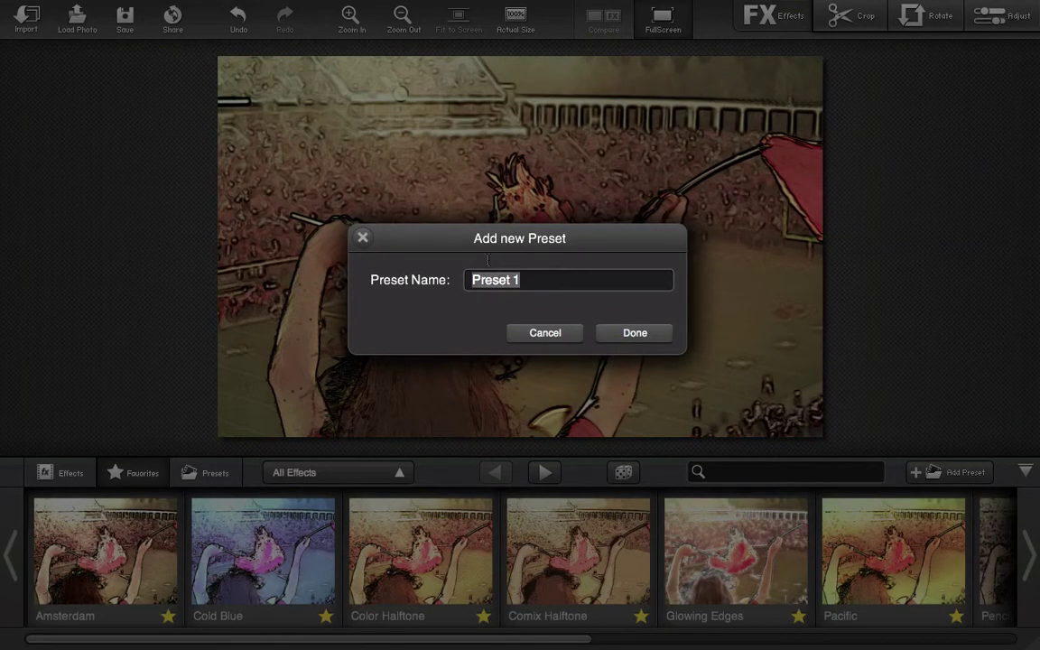
pyautogui.write('Fun Com')
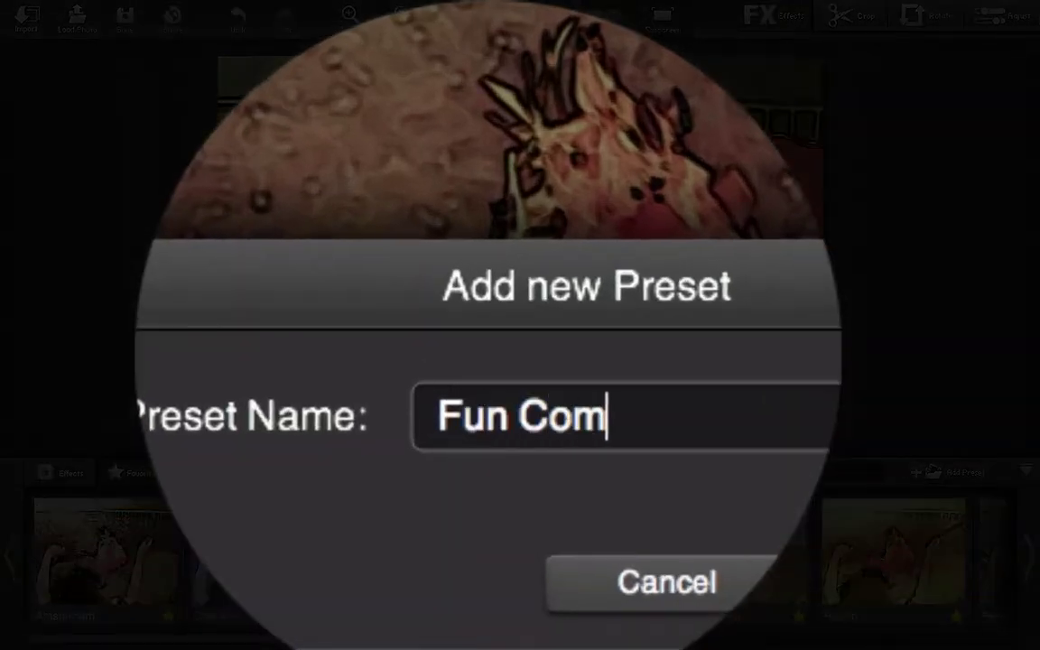
pyautogui.write('ic')
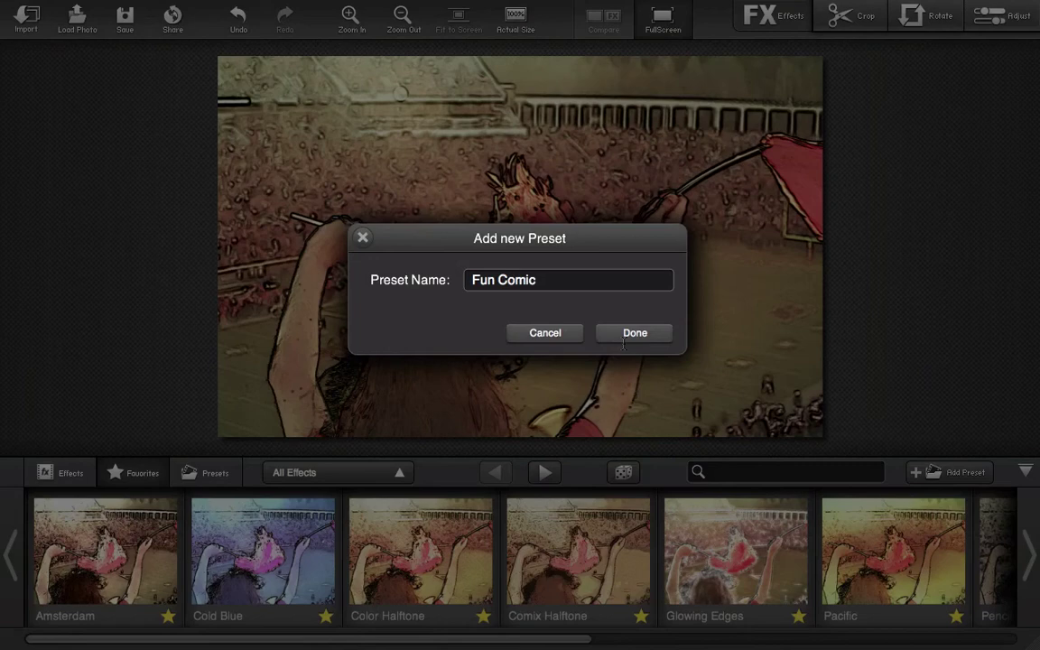
pyautogui.click(624, 334)
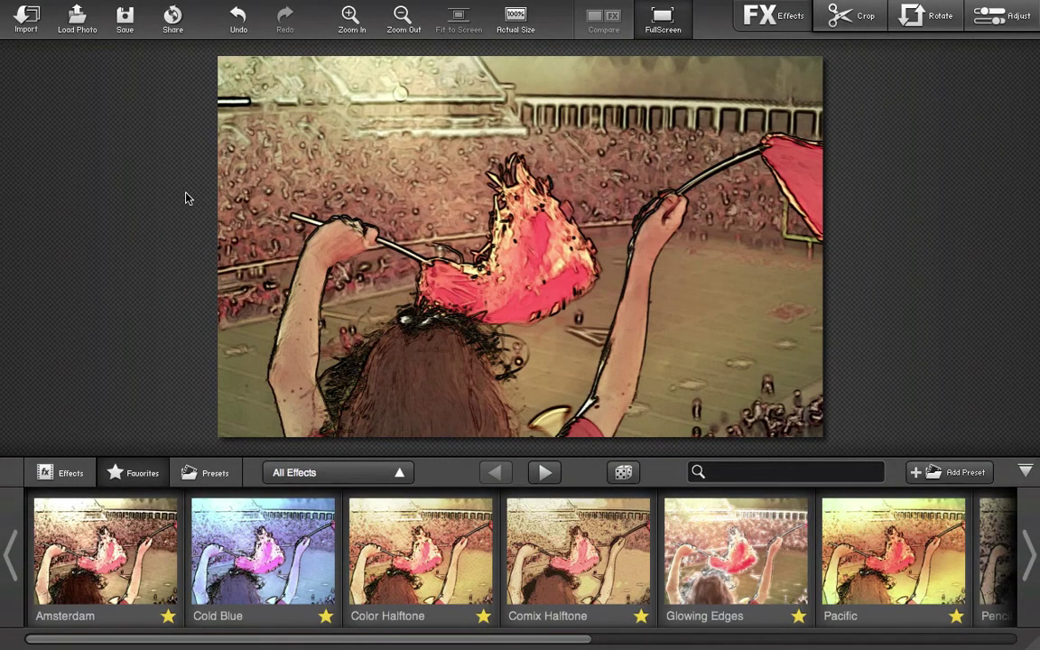
pyautogui.click(204, 470)
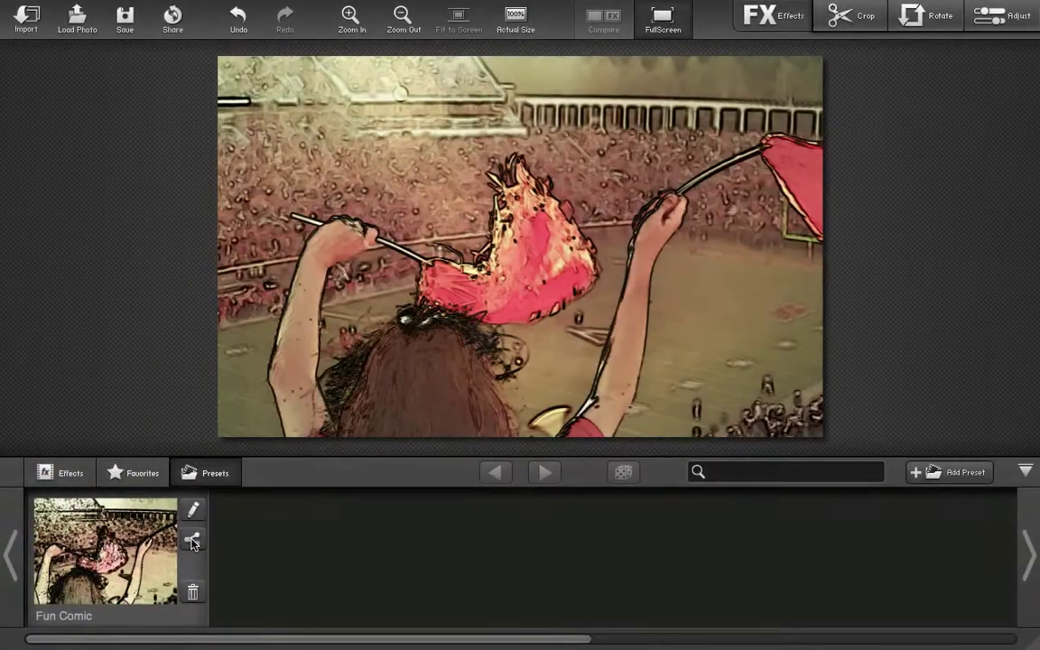
pyautogui.click(192, 541)
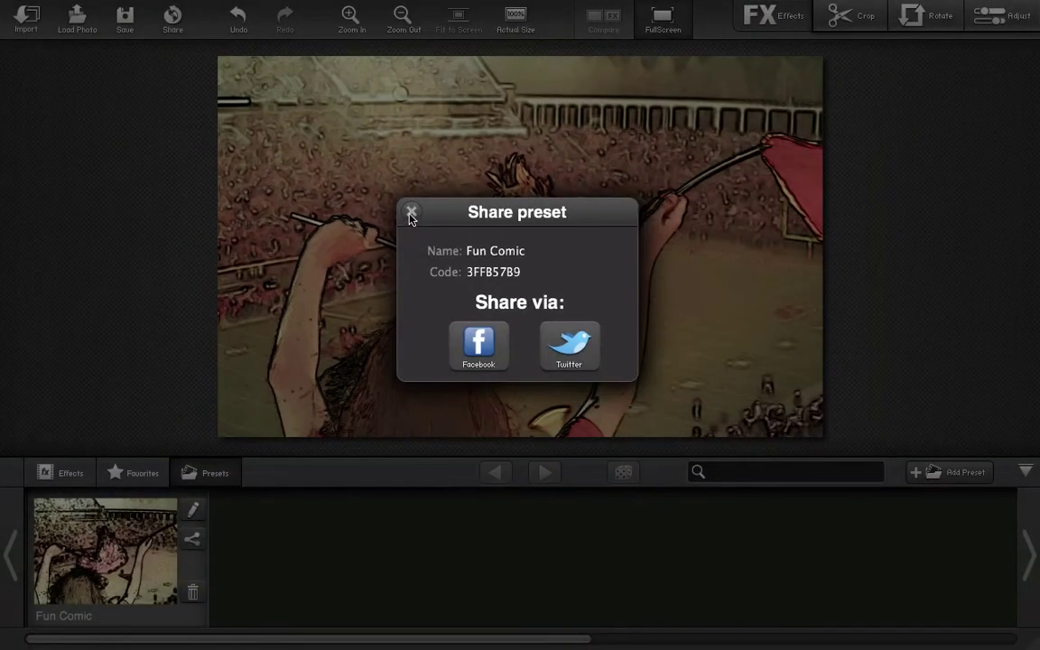
pyautogui.click(411, 214)
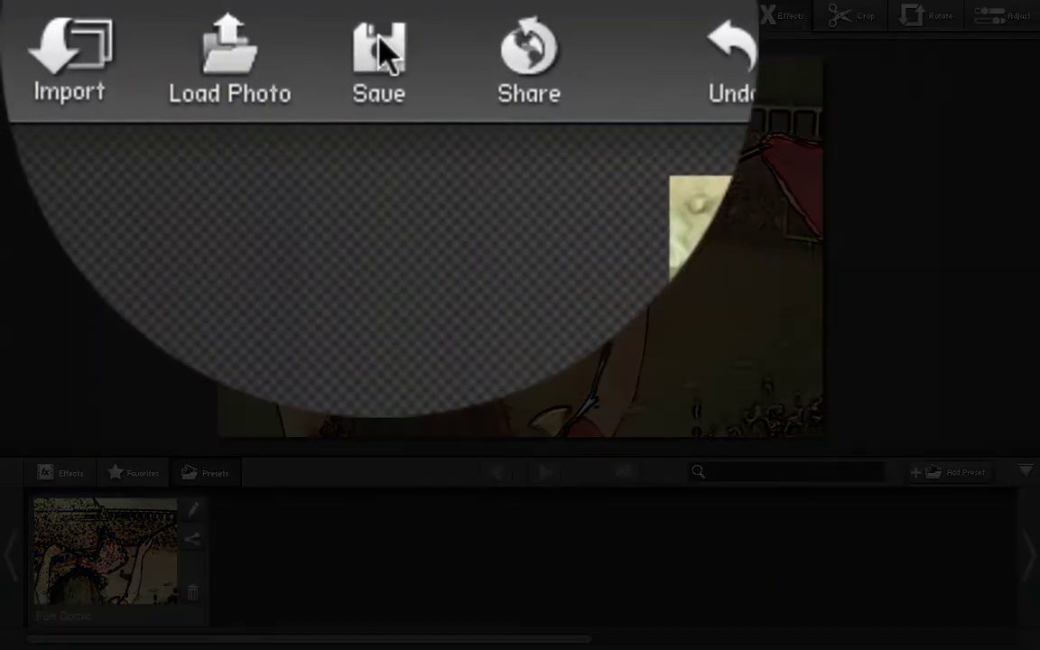
# Save the photo to the Desktop as JPEG file 'cheering_fan'.
pyautogui.click(125, 18)
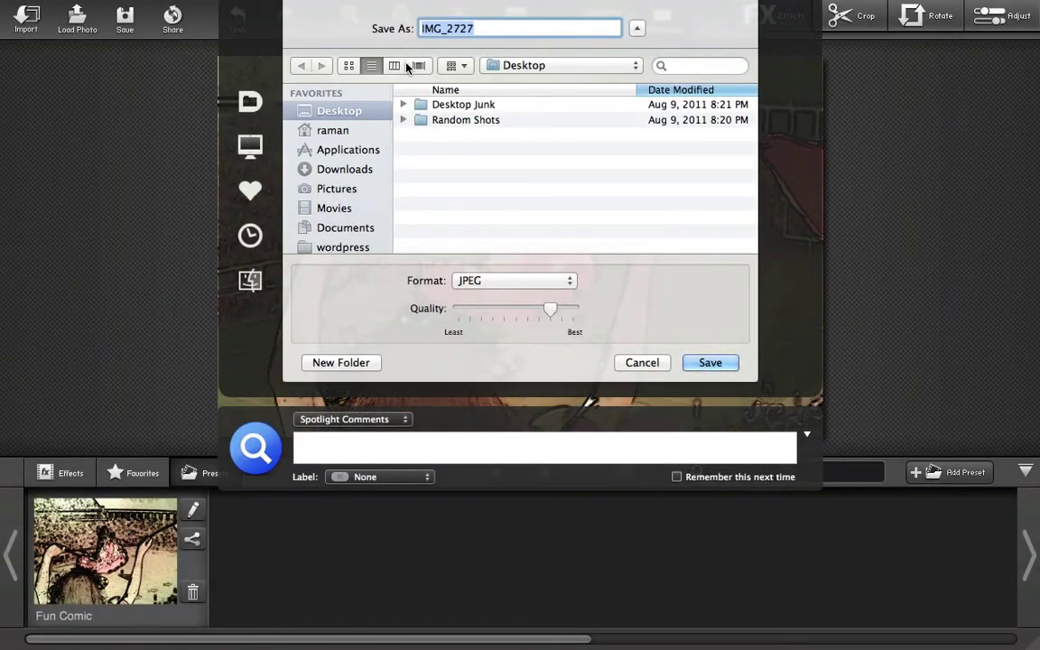
pyautogui.write('cheering')
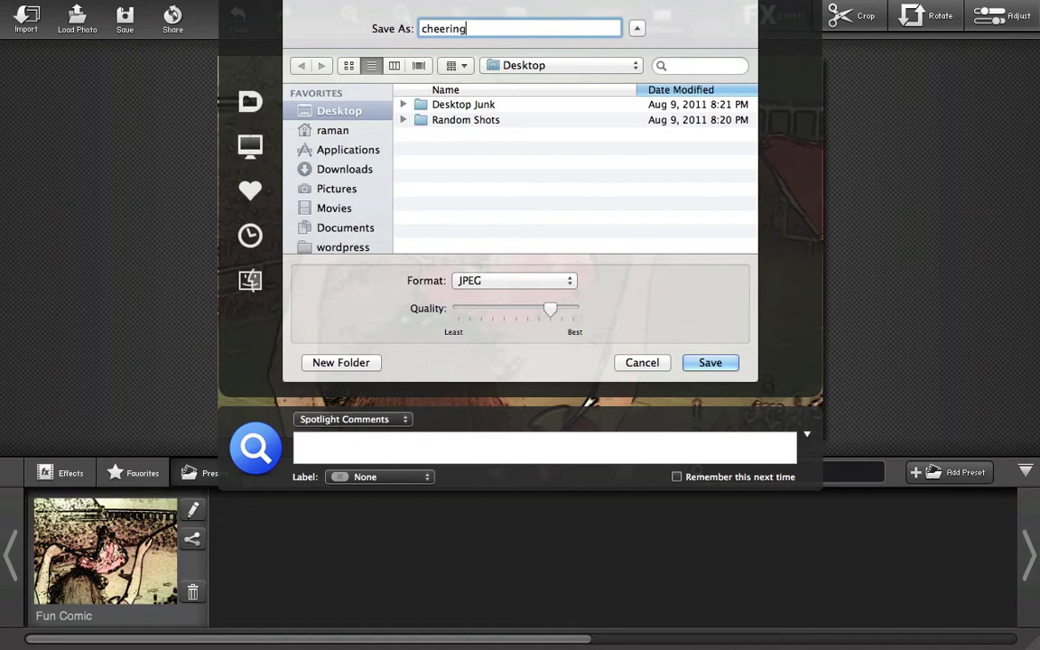
pyautogui.write('_fan')
pyautogui.press('Return')
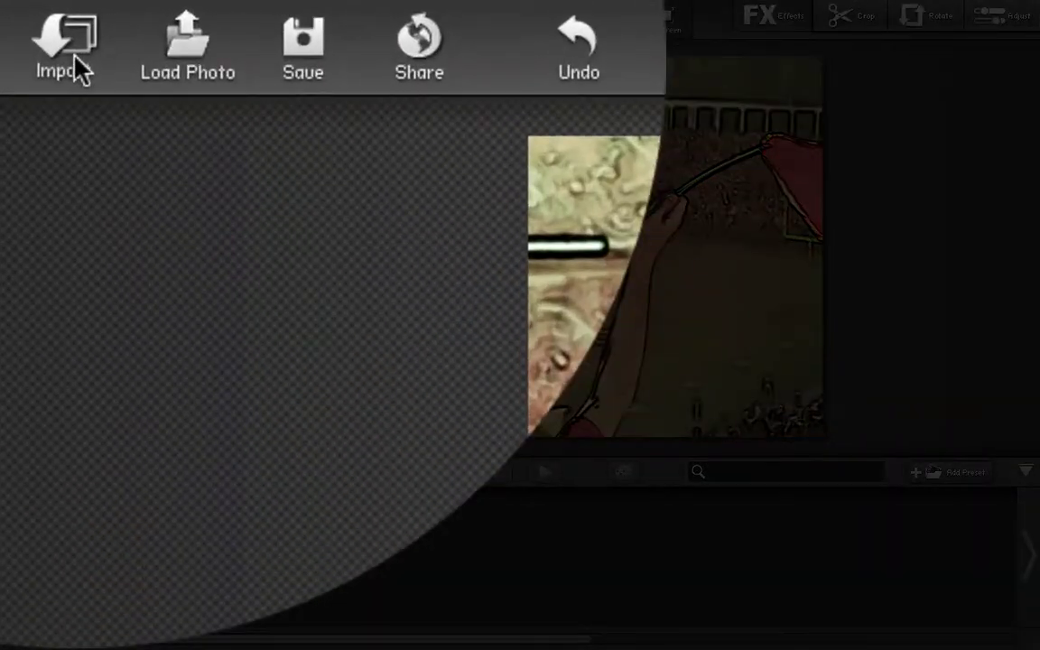
# Import the Afternoon Shadow stadium photo from the iPhoto library.
pyautogui.click(32, 26)
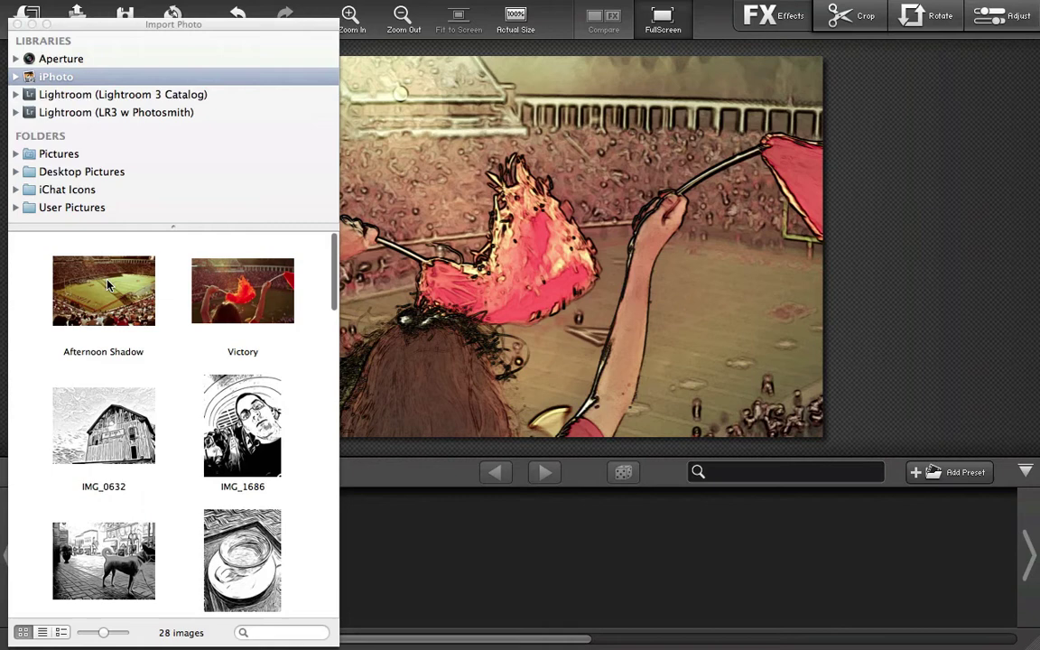
pyautogui.doubleClick(104, 289)
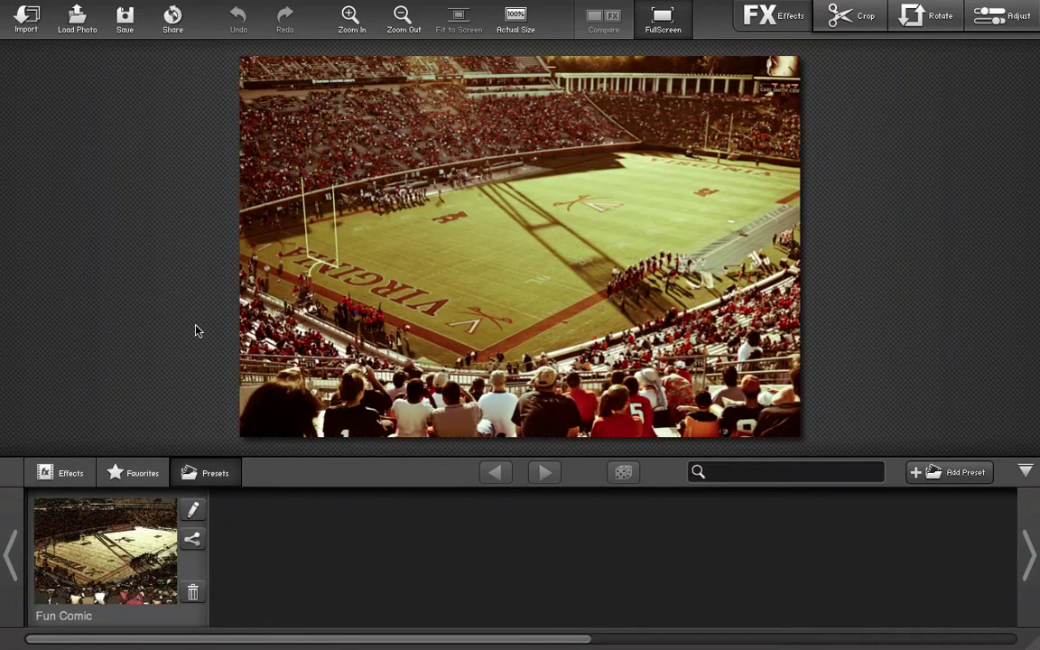
# Apply the saved Fun Comic preset to the Afternoon Shadow stadium photo.
pyautogui.click(138, 538)
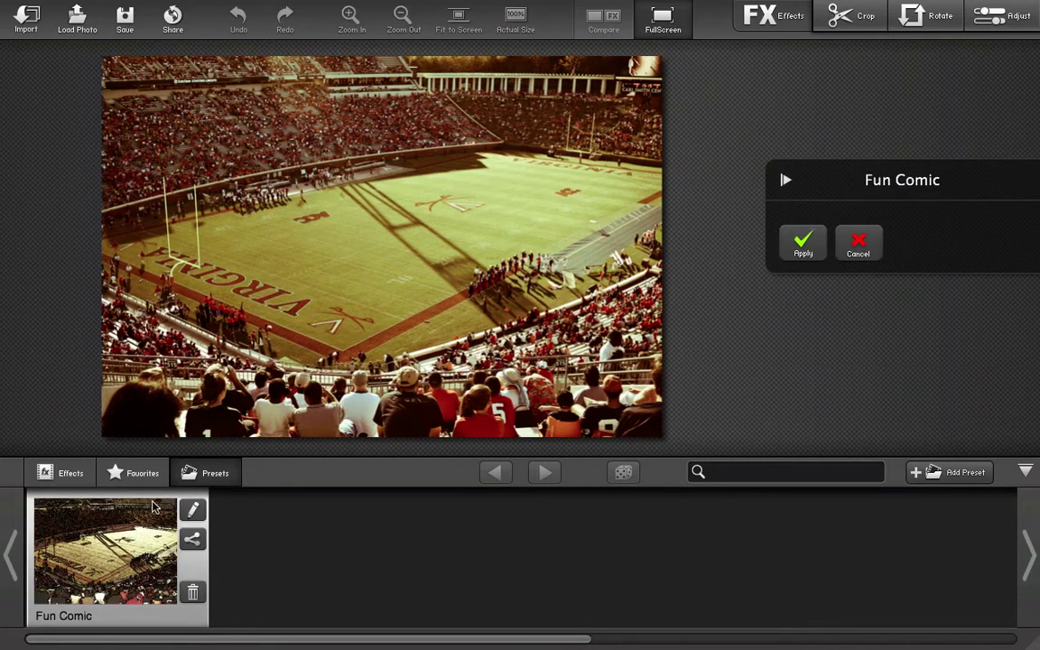
pyautogui.click(803, 243)
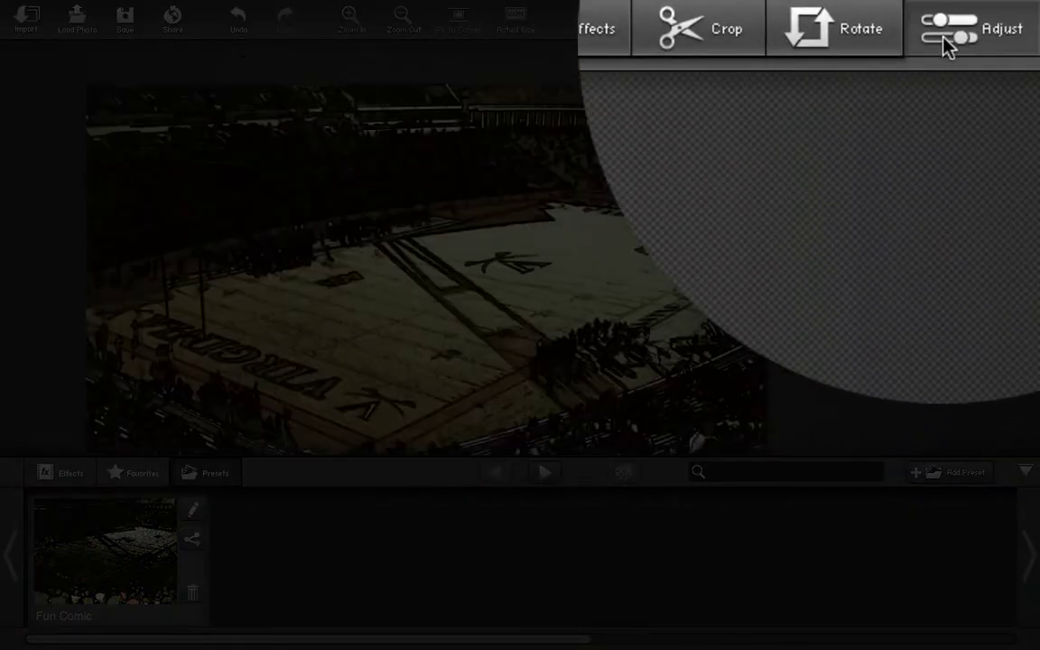
# Set Exposure 17, Saturation 15, Contrast about -9 and Brightness 14, then apply them.
pyautogui.click(947, 45)
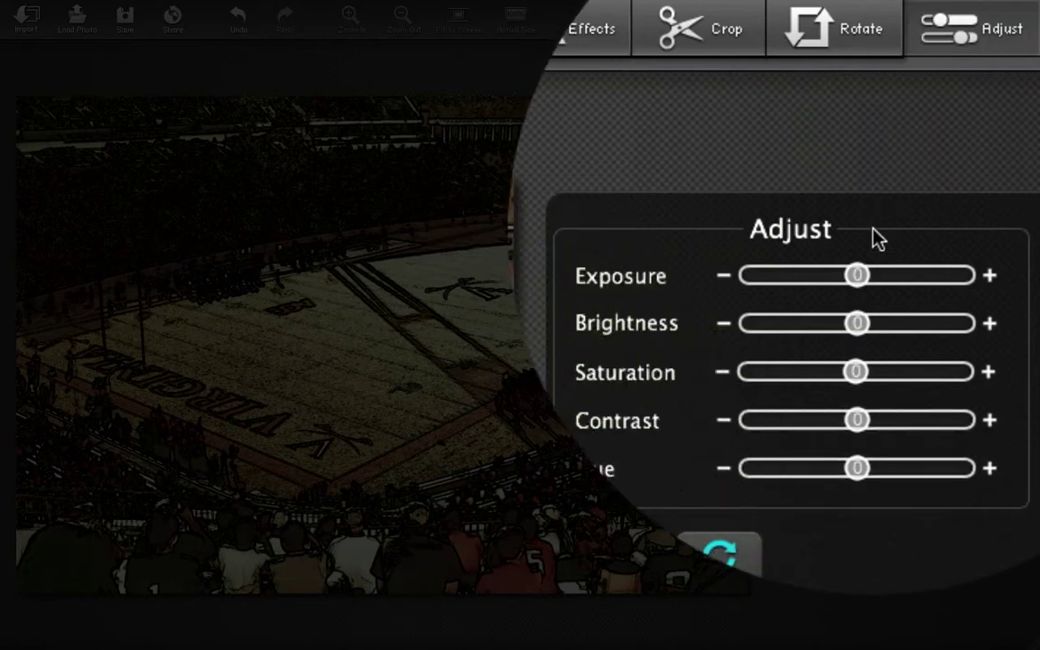
pyautogui.moveTo(857, 275); pyautogui.dragTo(895, 284)
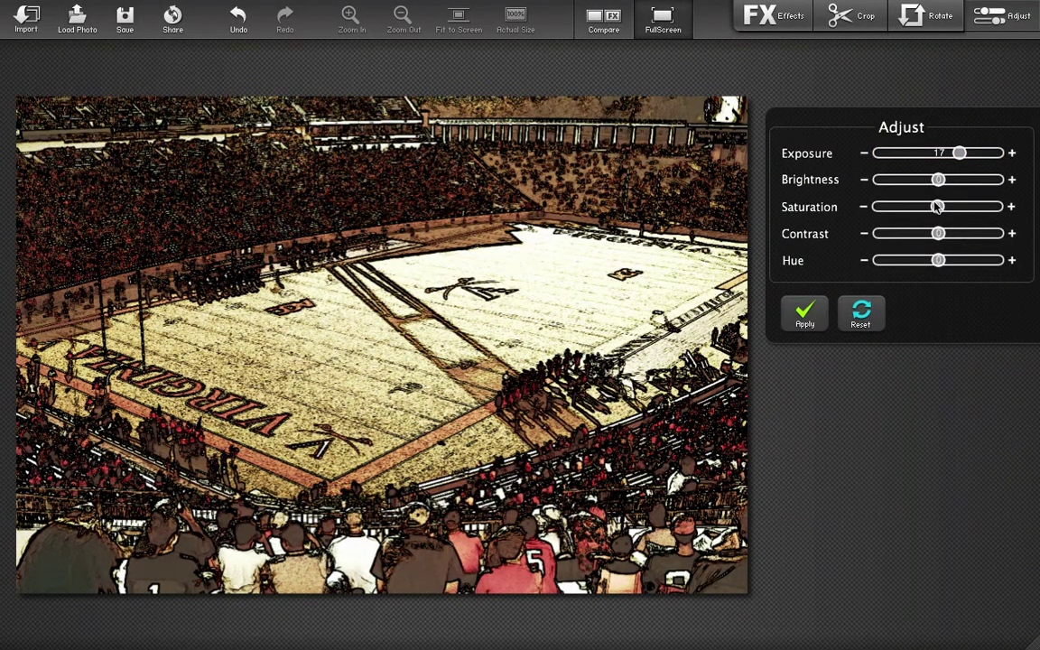
pyautogui.moveTo(934, 206); pyautogui.dragTo(956, 207)
pyautogui.moveTo(939, 235); pyautogui.dragTo(930, 236)
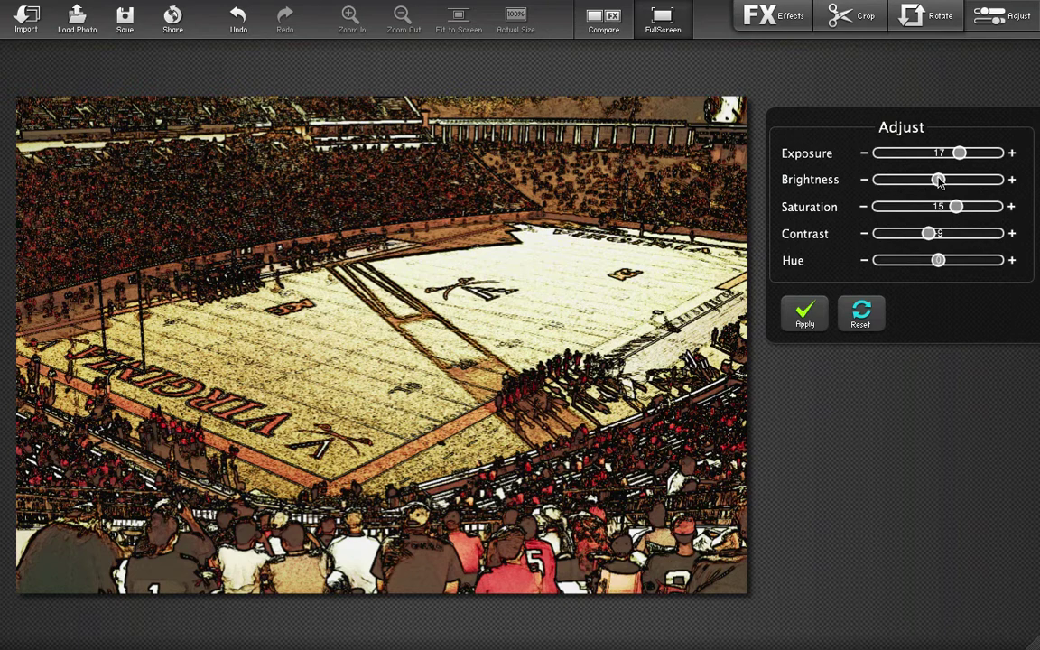
pyautogui.moveTo(941, 181); pyautogui.dragTo(956, 182)
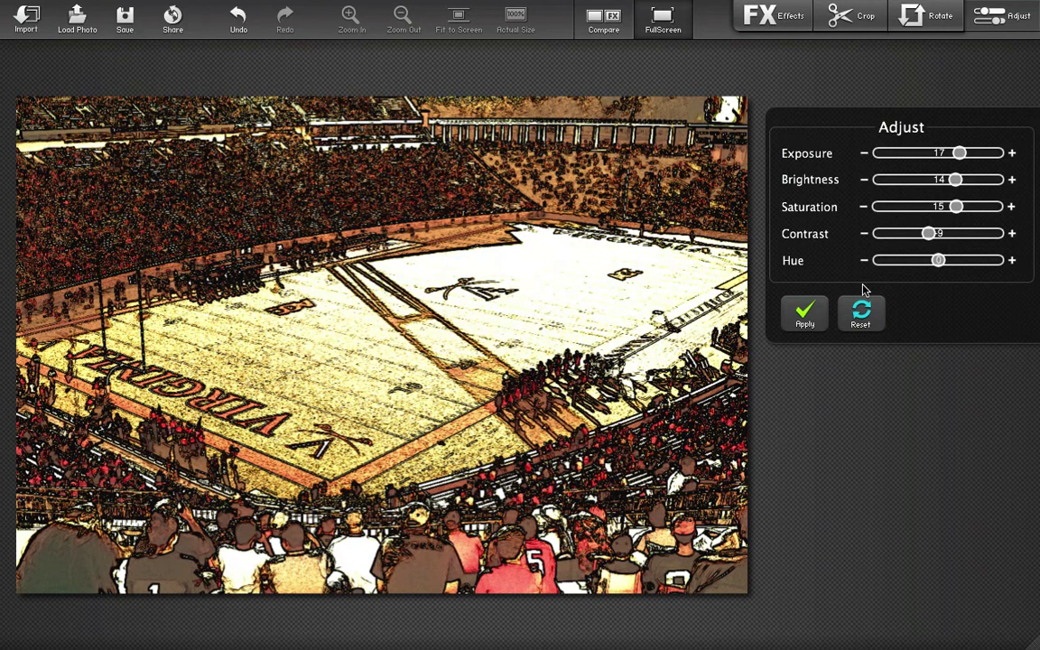
pyautogui.click(805, 316)
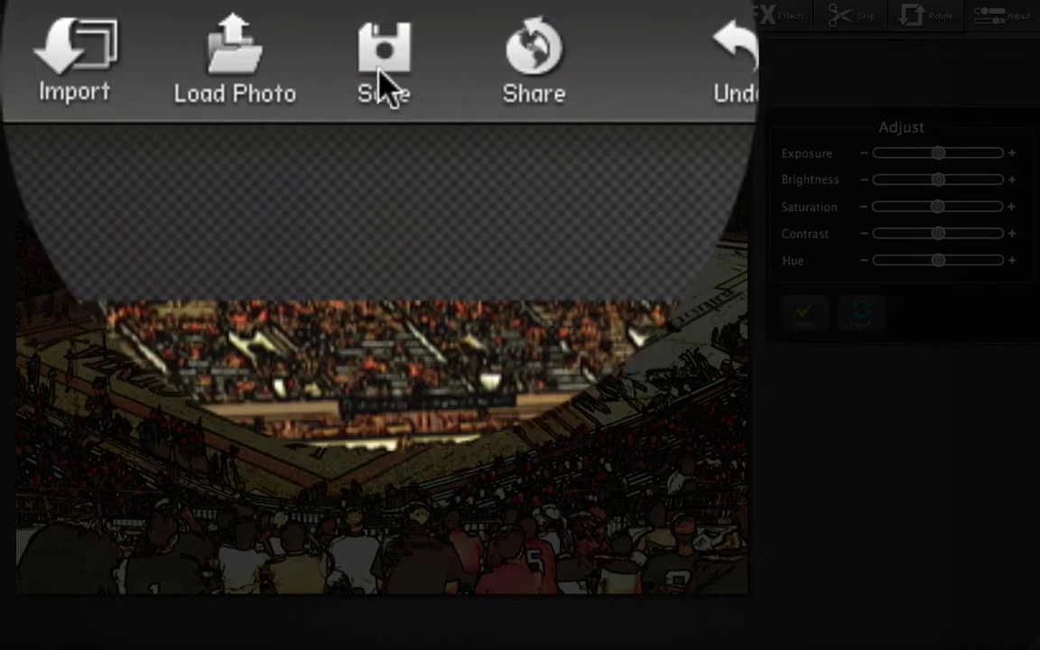
# Save the photo to the Desktop as 'stadium crowd' and close the Share image window.
pyautogui.click(379, 65)
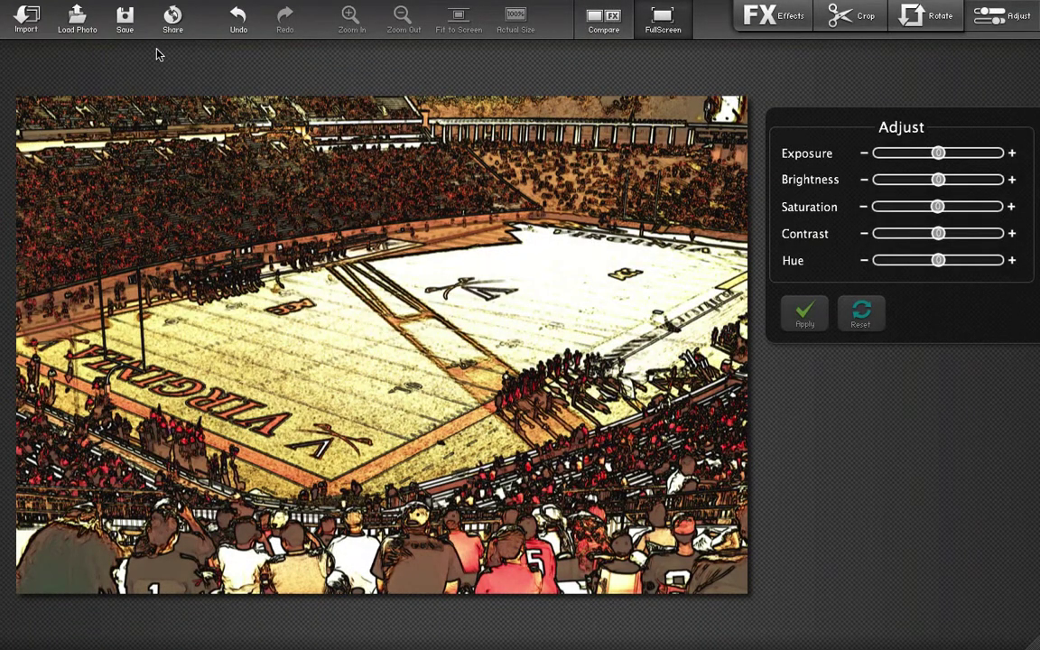
pyautogui.click(140, 36)
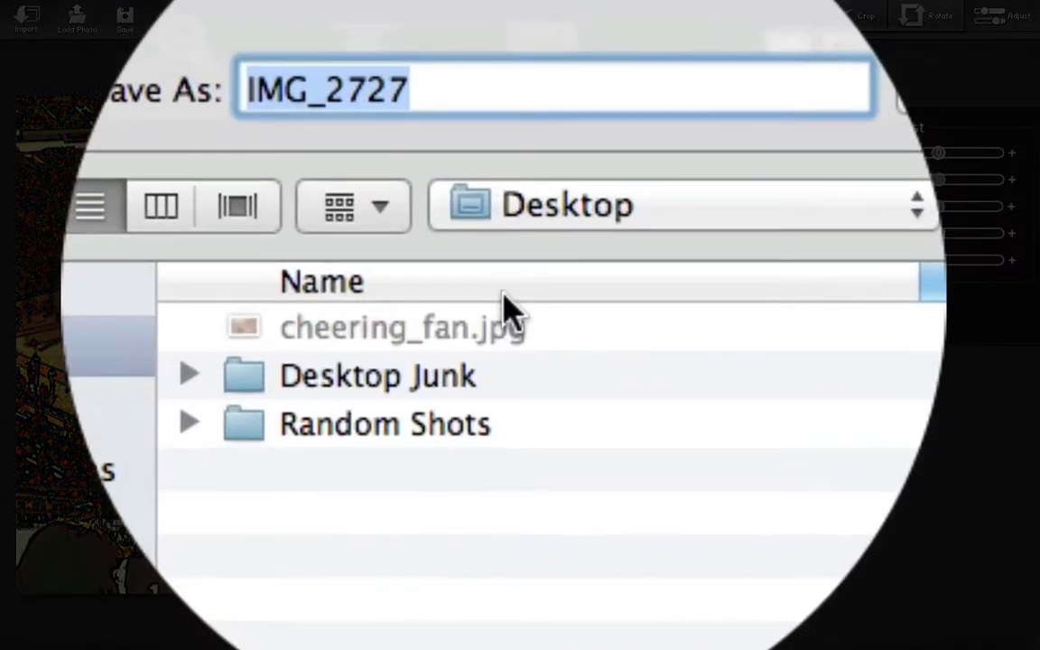
pyautogui.write('stadiu')
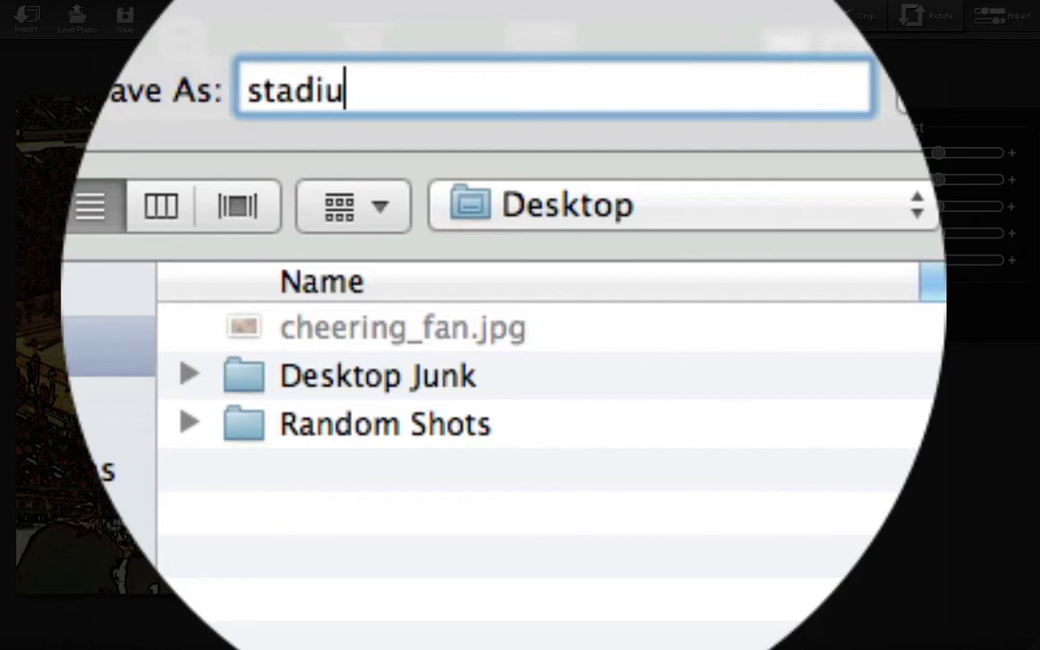
pyautogui.write('m crow')
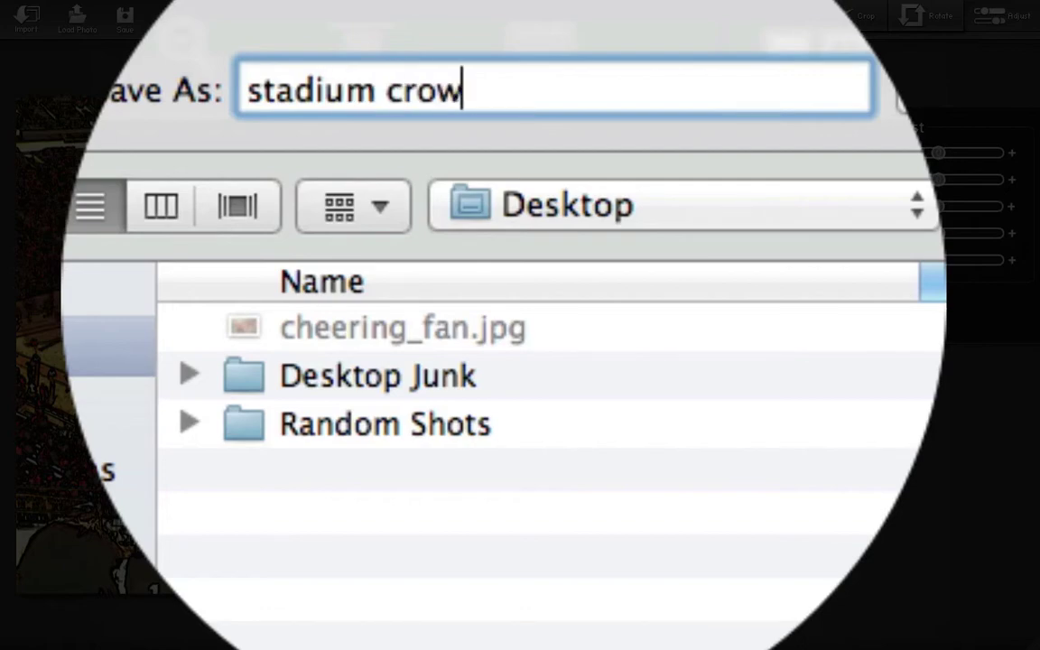
pyautogui.write('d')
pyautogui.press('Return')
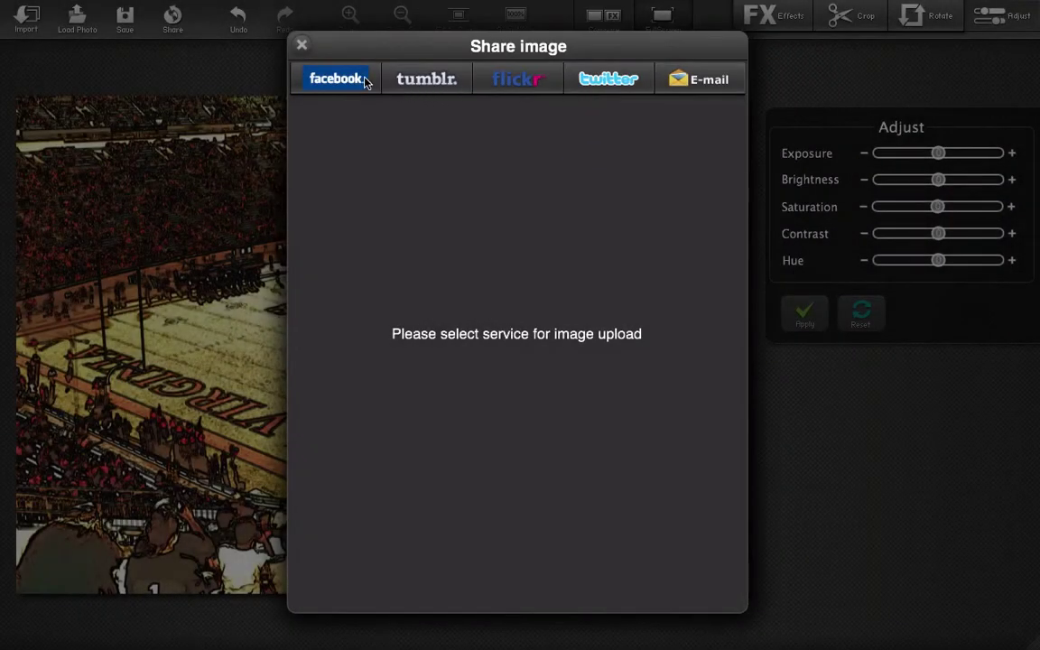
pyautogui.click(304, 46)
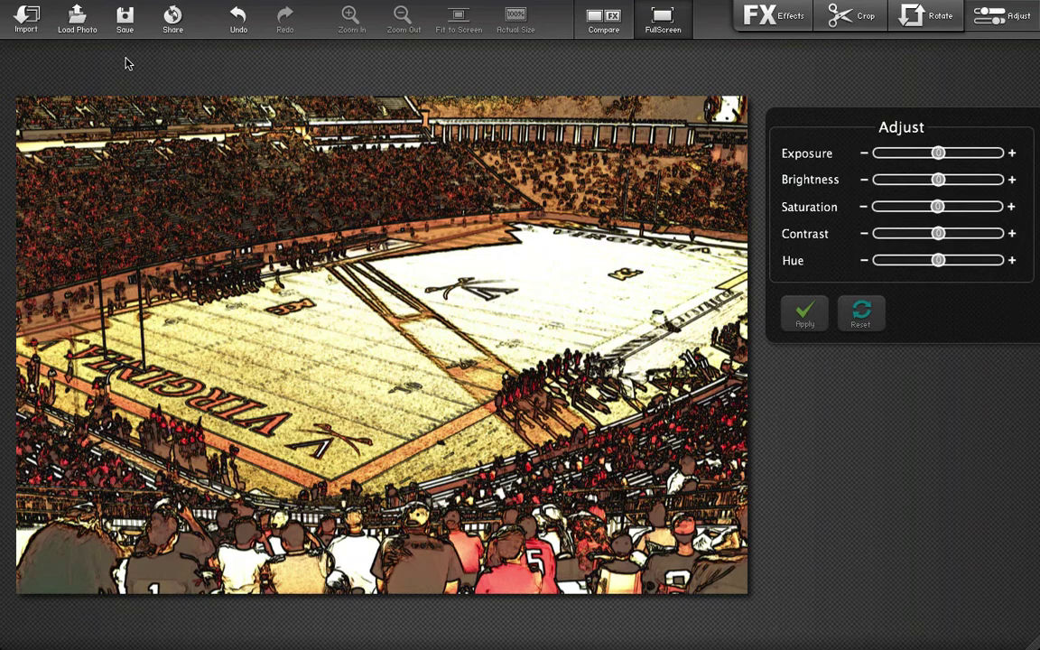
# Quit FX Photo Studio with Cmd+Q and launch FX Photo Studio PRO from the Dock.
pyautogui.press('super+q')
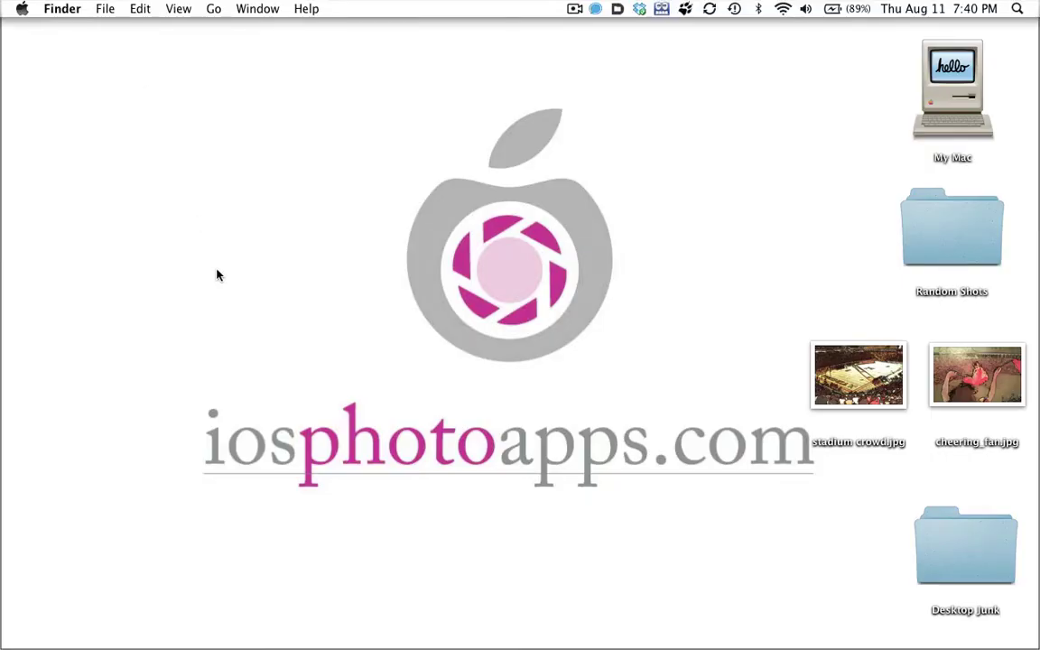
pyautogui.moveTo(298, 645)
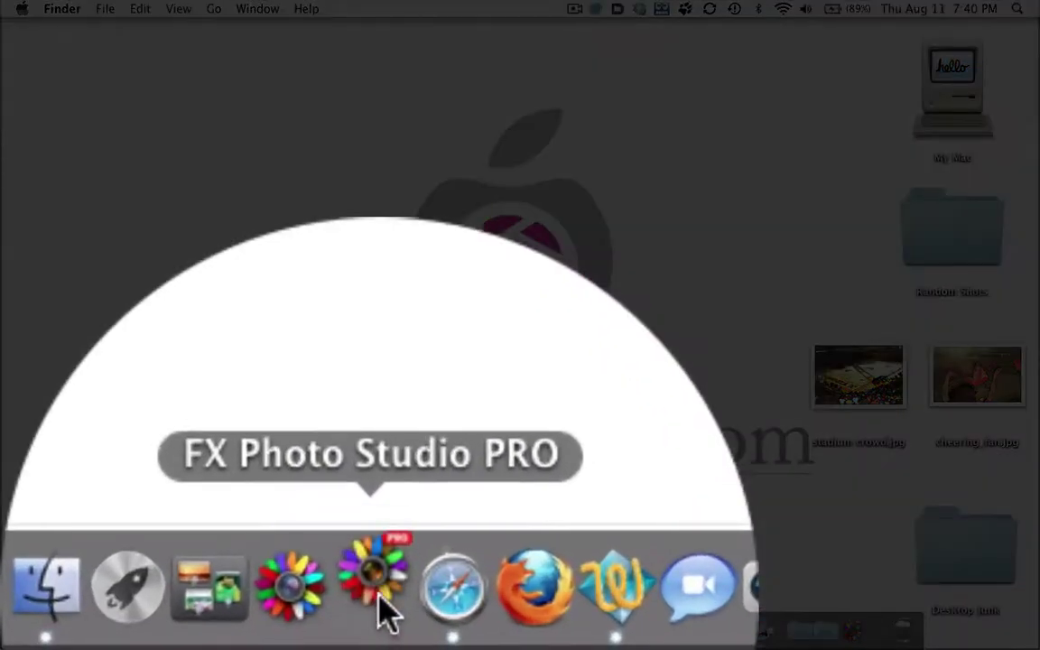
pyautogui.click(242, 632)
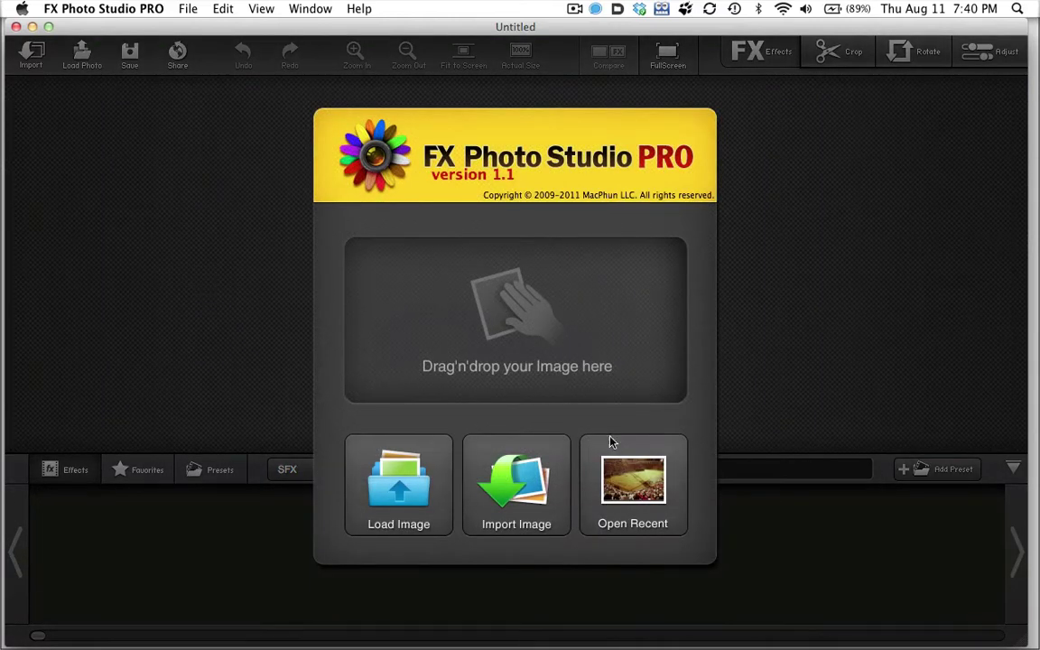
# Reopen the recent photo IMG_2675.jpg and switch the editor to full screen.
pyautogui.click(627, 479)
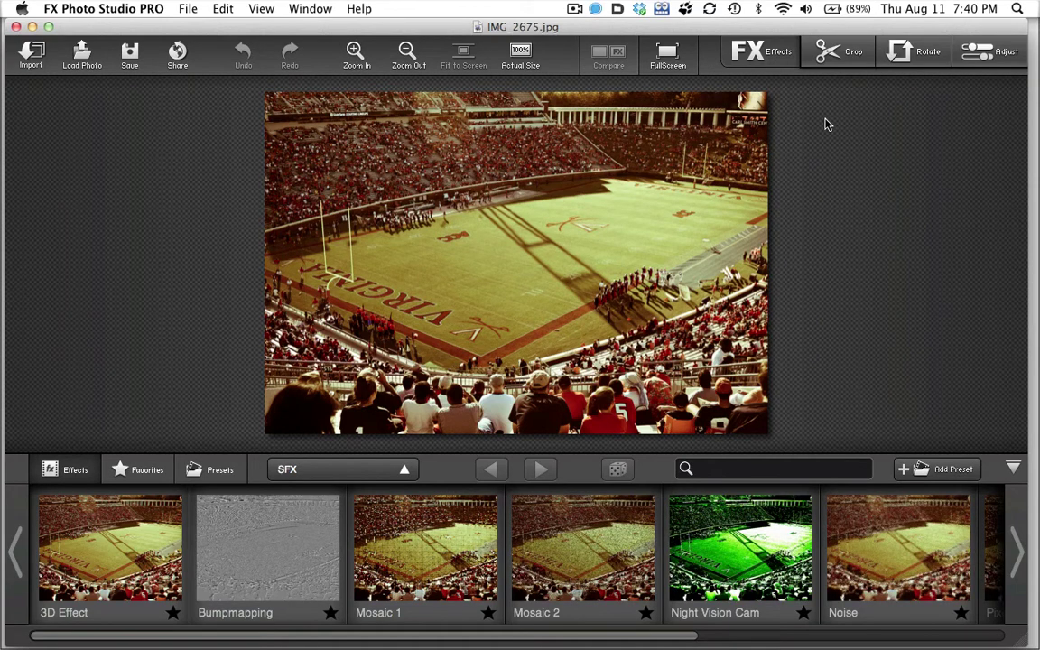
pyautogui.click(669, 56)
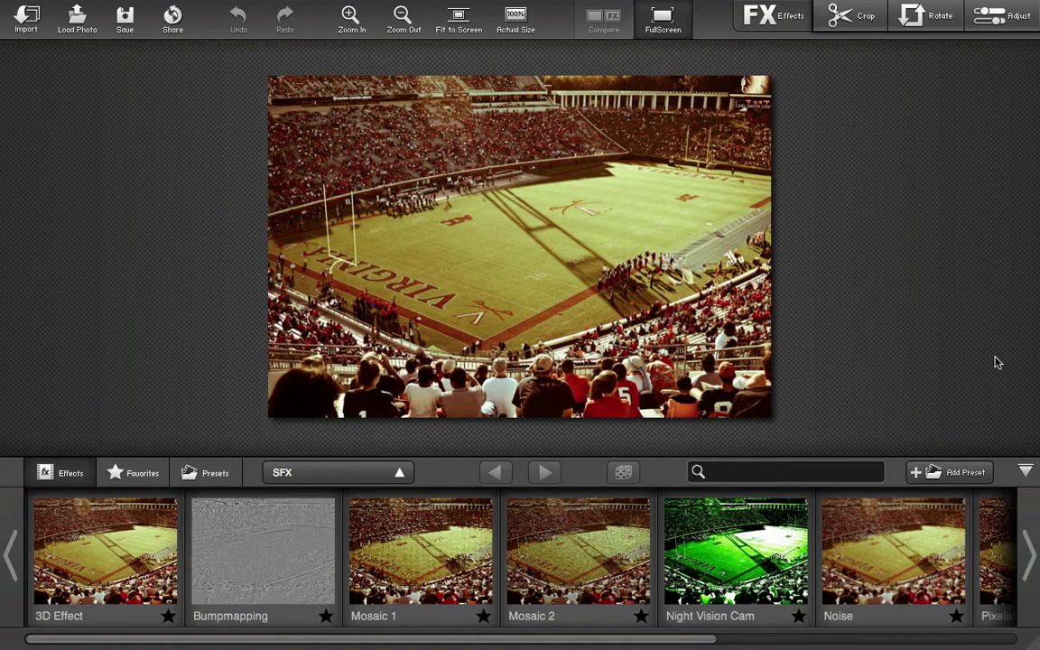
# In Adjust's Shadows/Highlights, set Highlights Amount 84, Tonal Width 37 and Shadows Amount 87.
pyautogui.click(1002, 27)
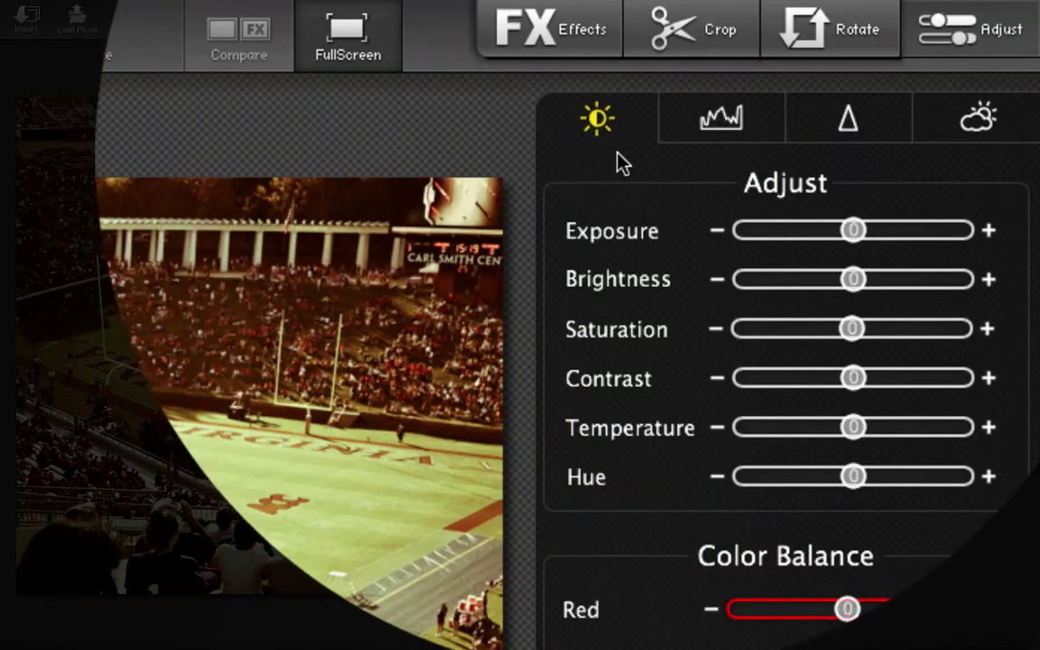
pyautogui.click(718, 131)
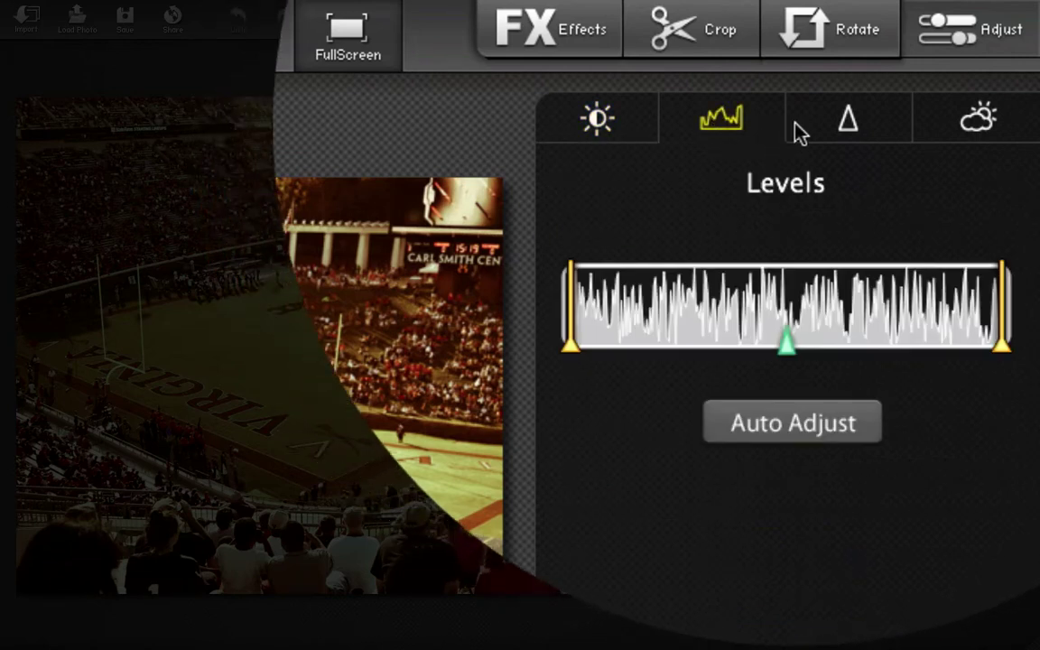
pyautogui.click(849, 134)
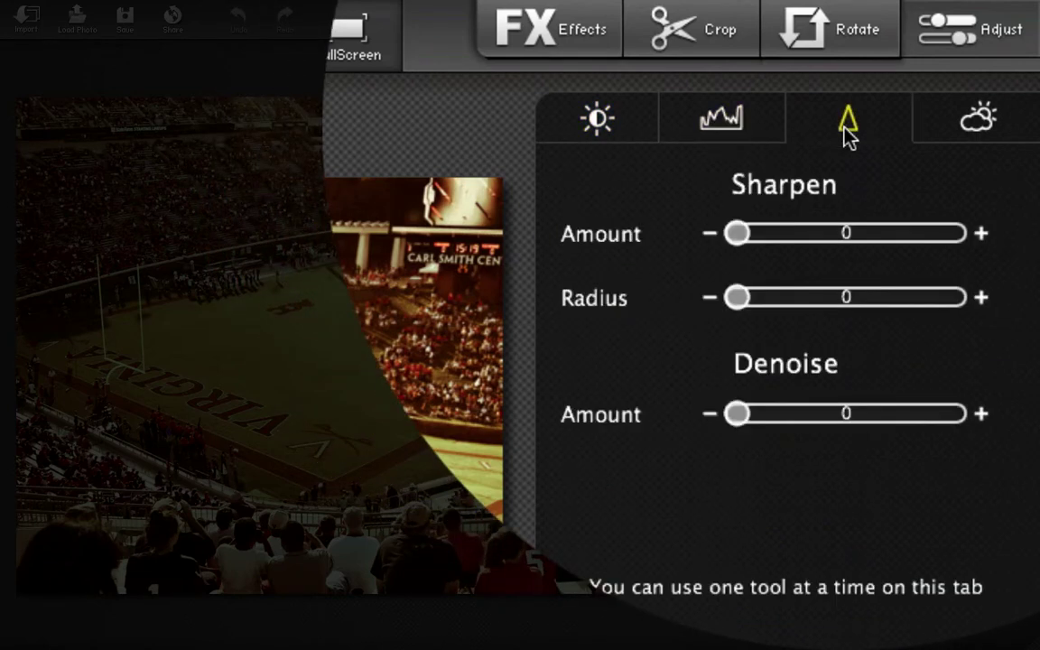
pyautogui.click(976, 128)
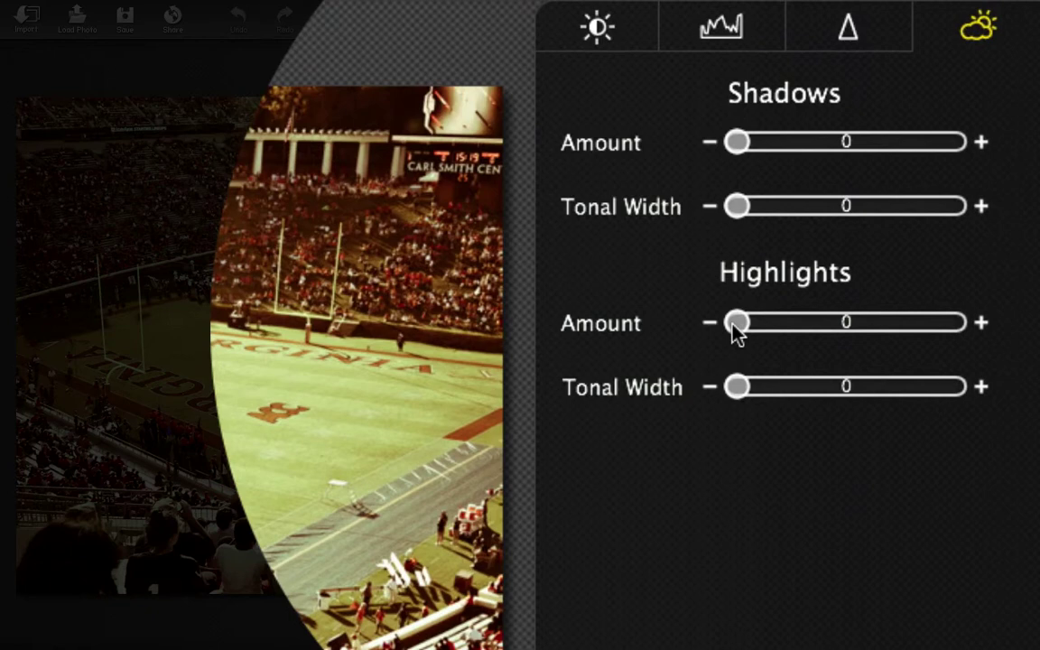
pyautogui.moveTo(735, 331); pyautogui.dragTo(923, 331)
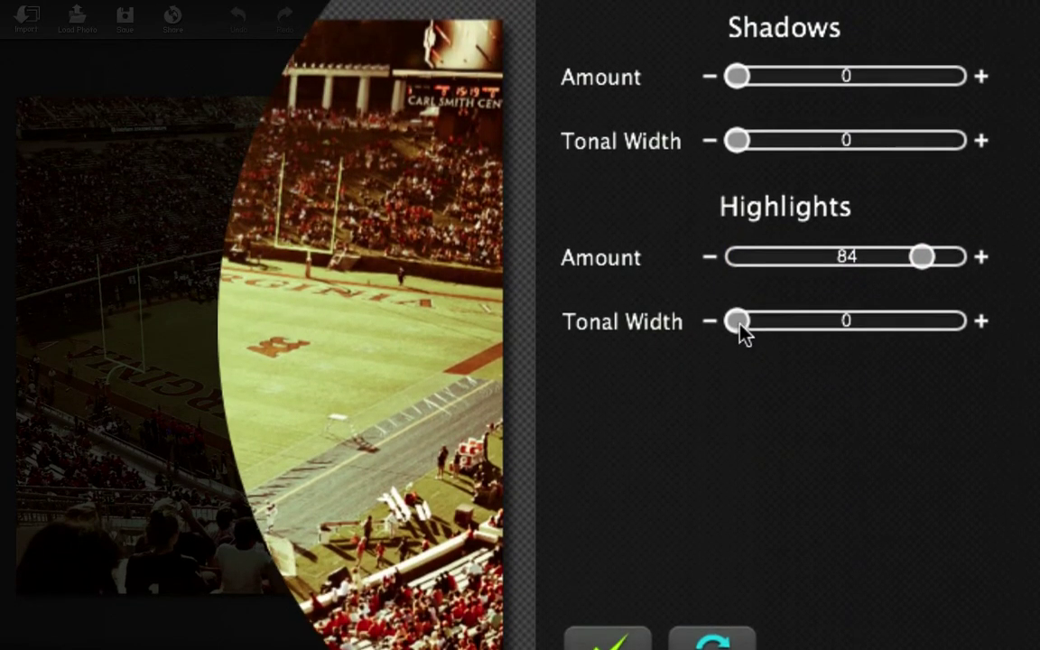
pyautogui.moveTo(738, 323); pyautogui.dragTo(822, 332)
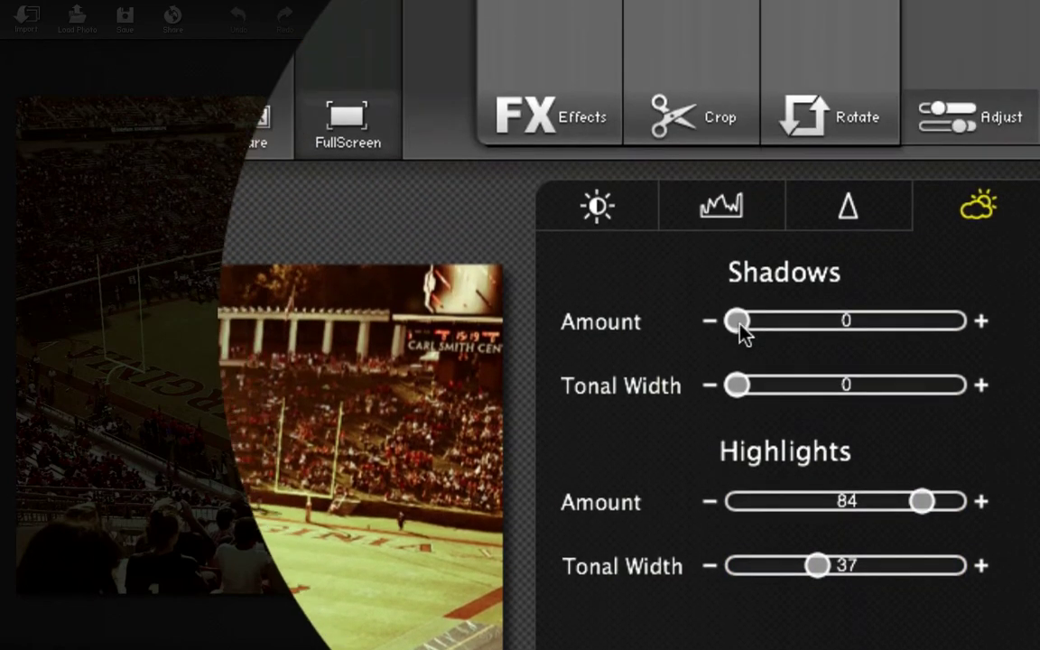
pyautogui.moveTo(740, 331); pyautogui.dragTo(930, 334)
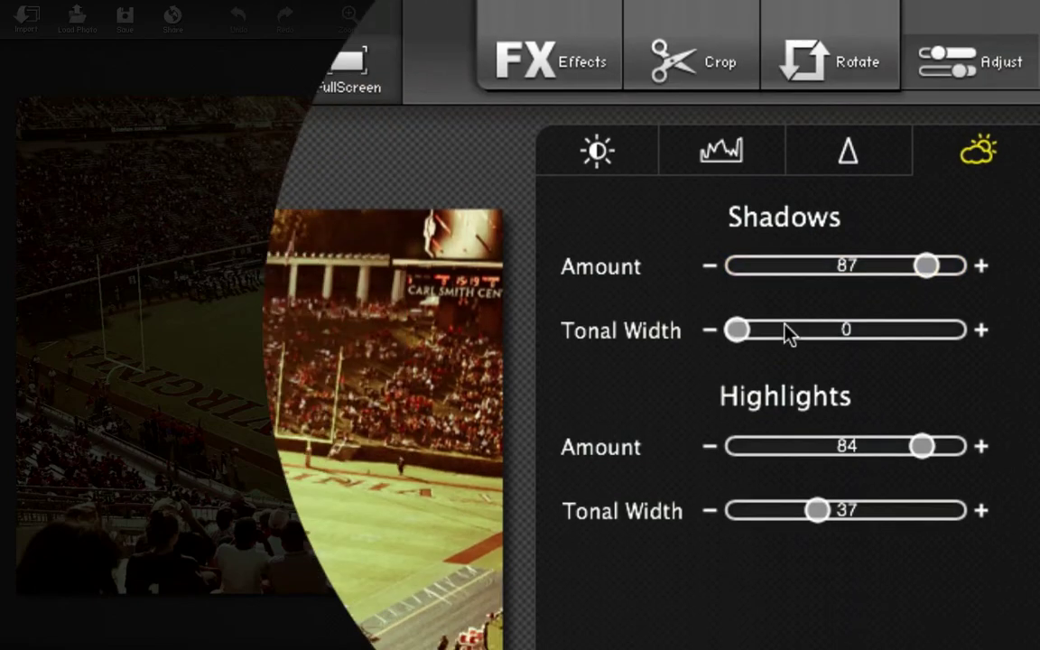
pyautogui.moveTo(745, 331); pyautogui.dragTo(841, 329)
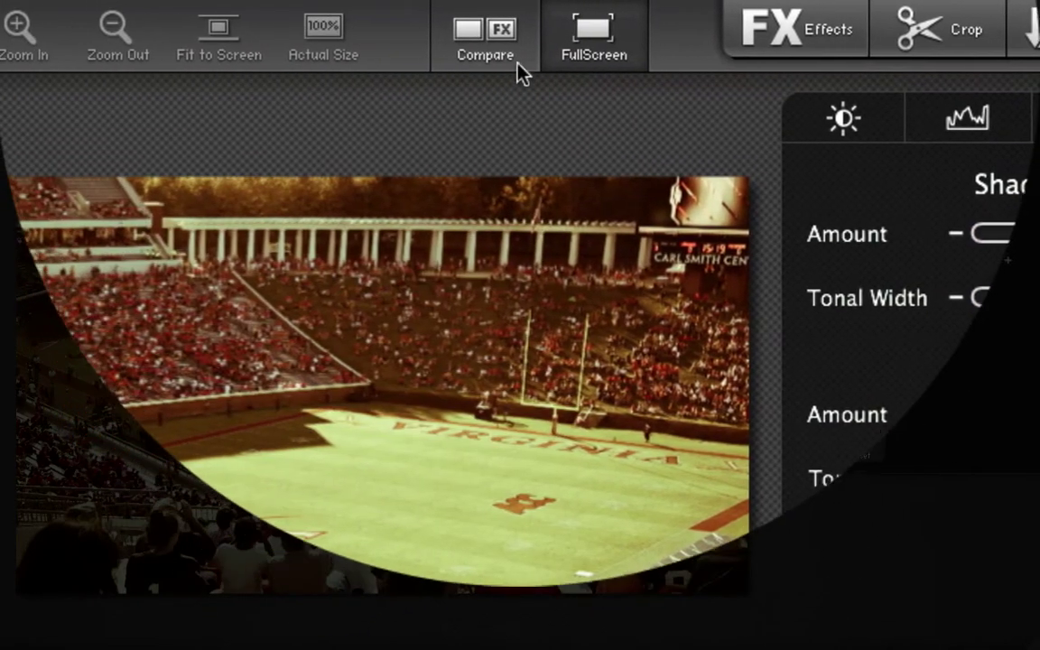
# Compare original and adjusted side by side, apply the shadows/highlights edits, then quit with Cmd+Q.
pyautogui.click(518, 65)
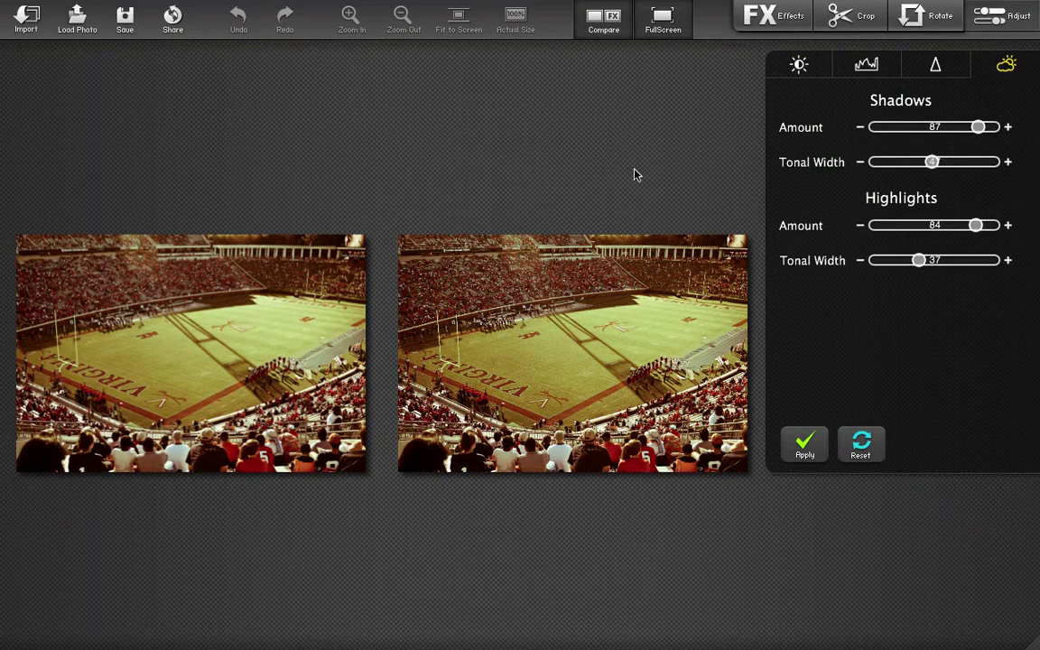
pyautogui.click(805, 441)
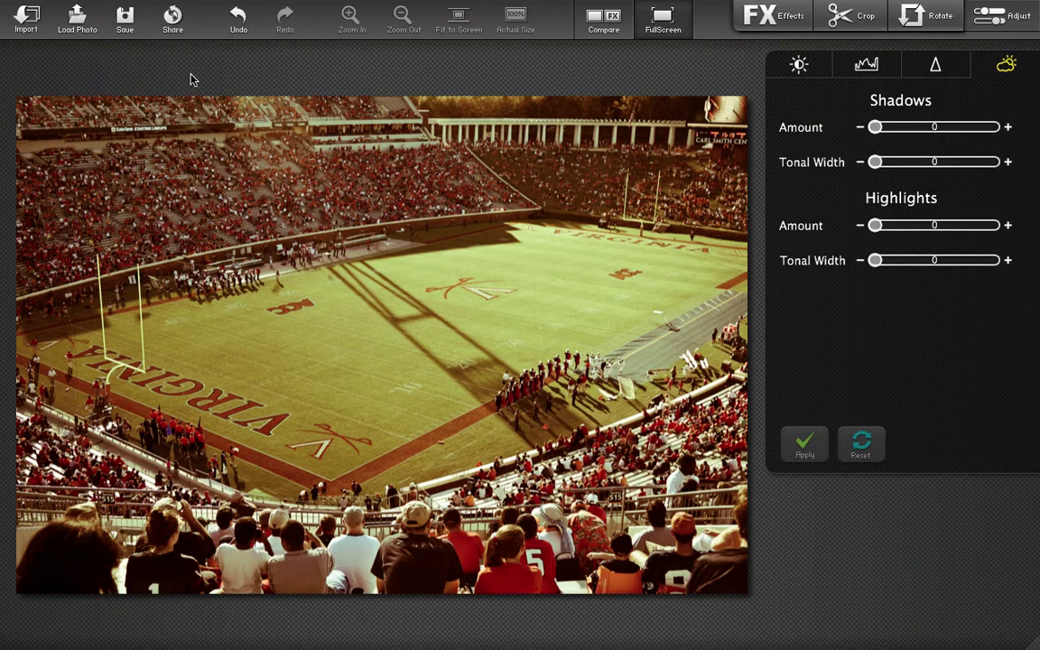
pyautogui.press('super+q')
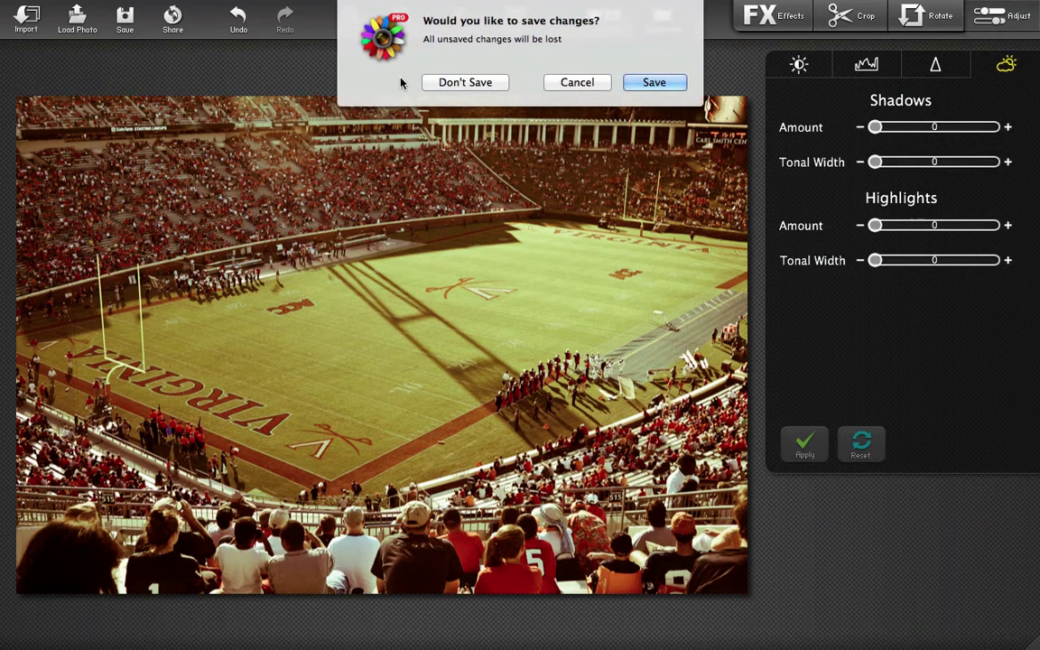
# Choose Don't Save so FX Photo Studio PRO closes without keeping the edits.
pyautogui.click(449, 83)
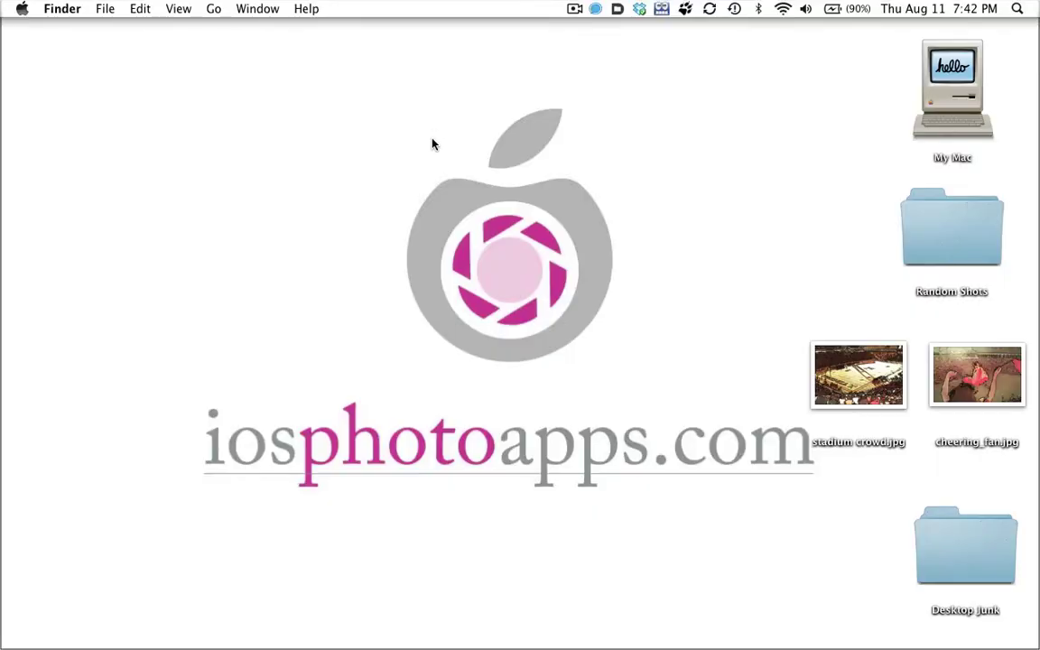